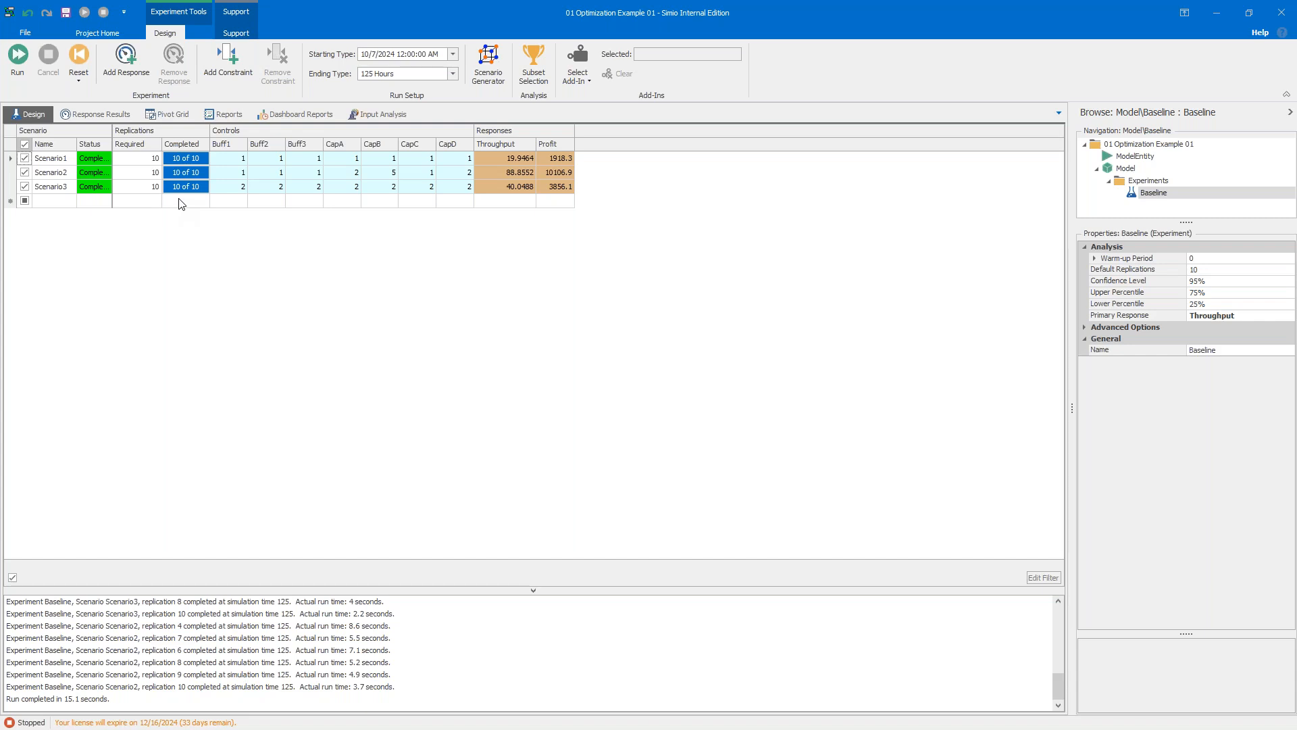
Step: Run the Baseline experiment for all five scenarios with 10 replications each
left_click(343, 131)
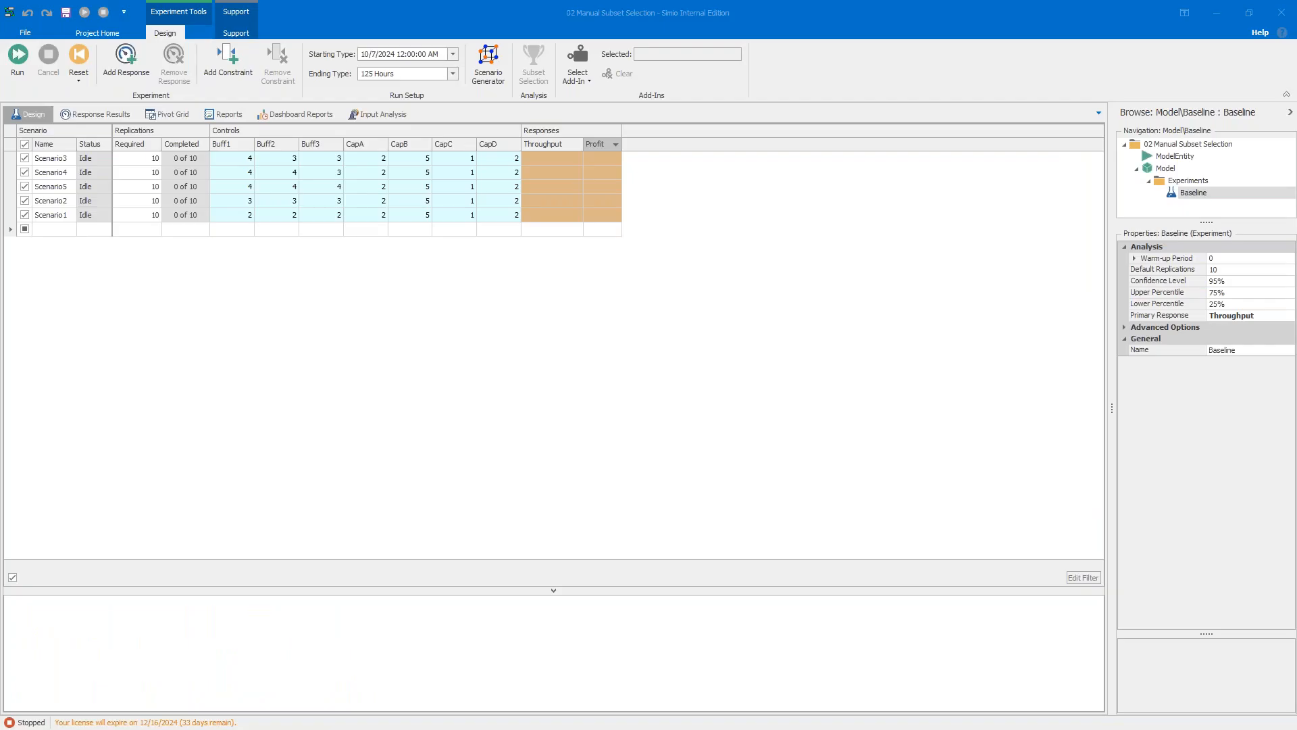
left_click(232, 396)
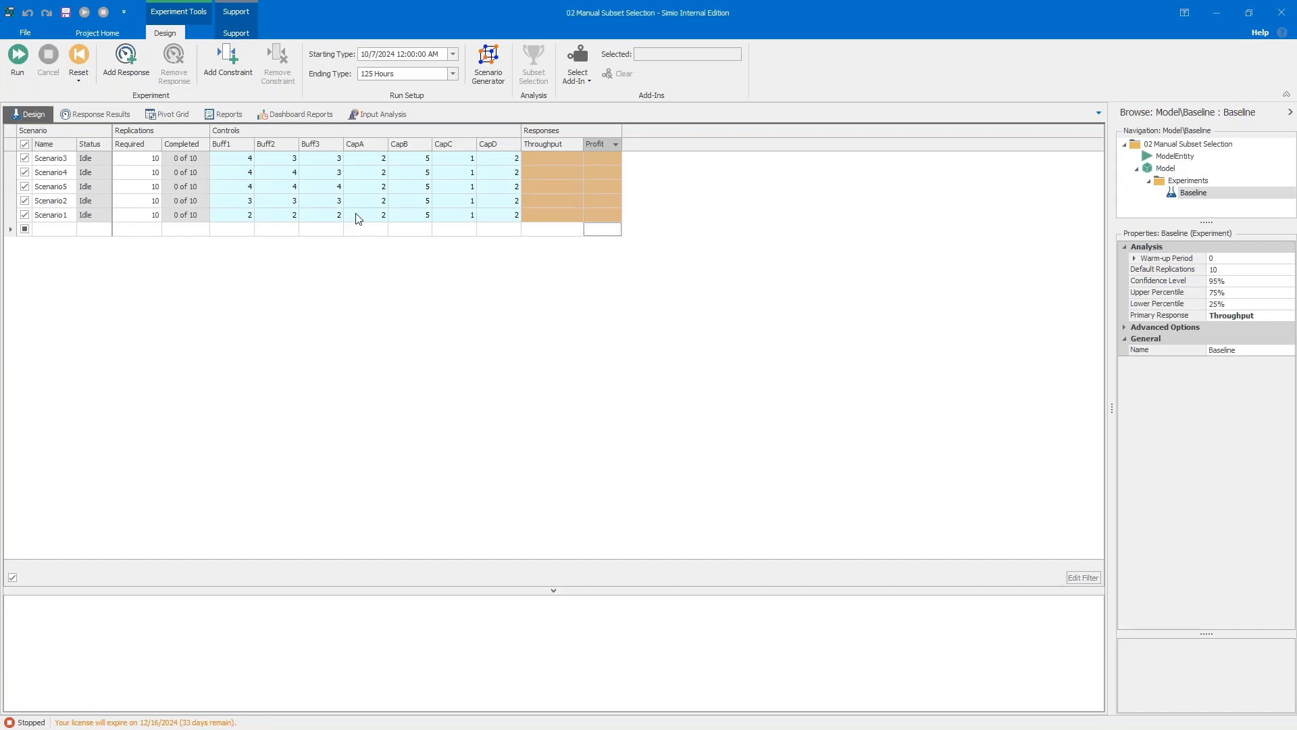
left_click(20, 63)
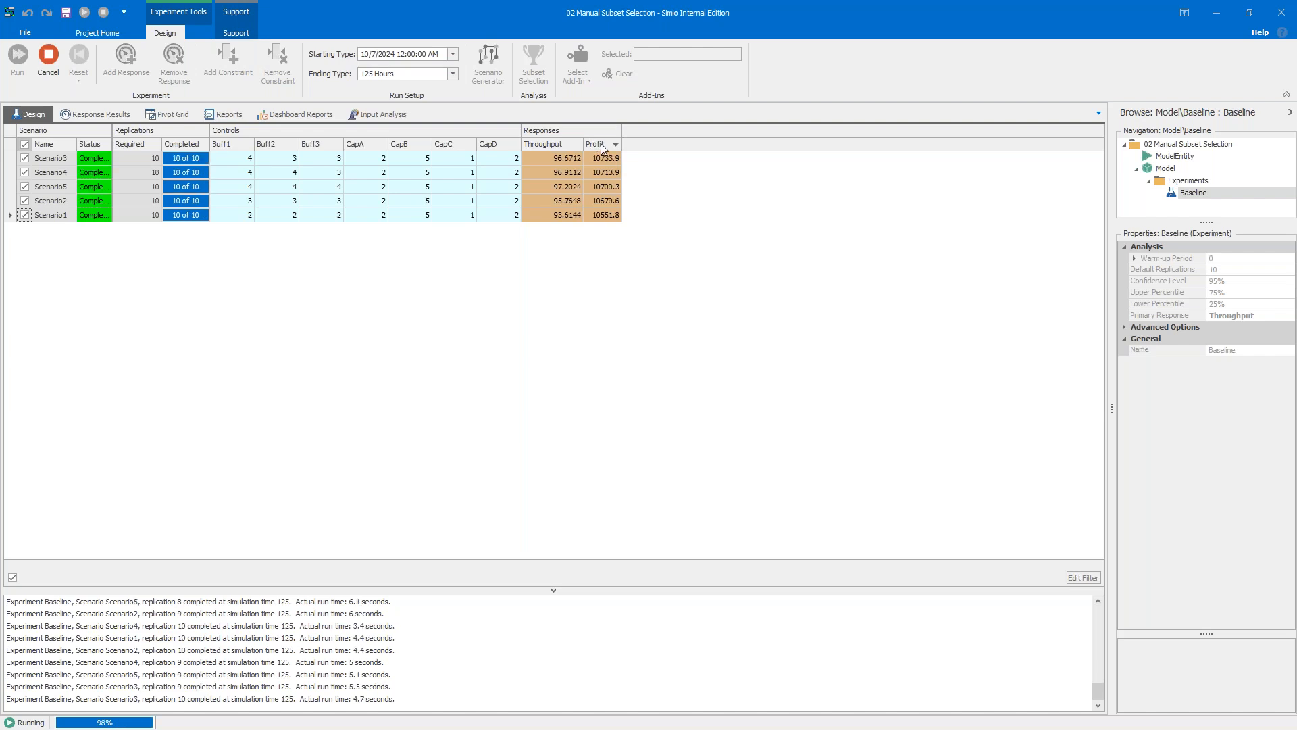
Step: Sort the Baseline scenarios by the Profit response in descending order
left_click(615, 145)
right_click(615, 145)
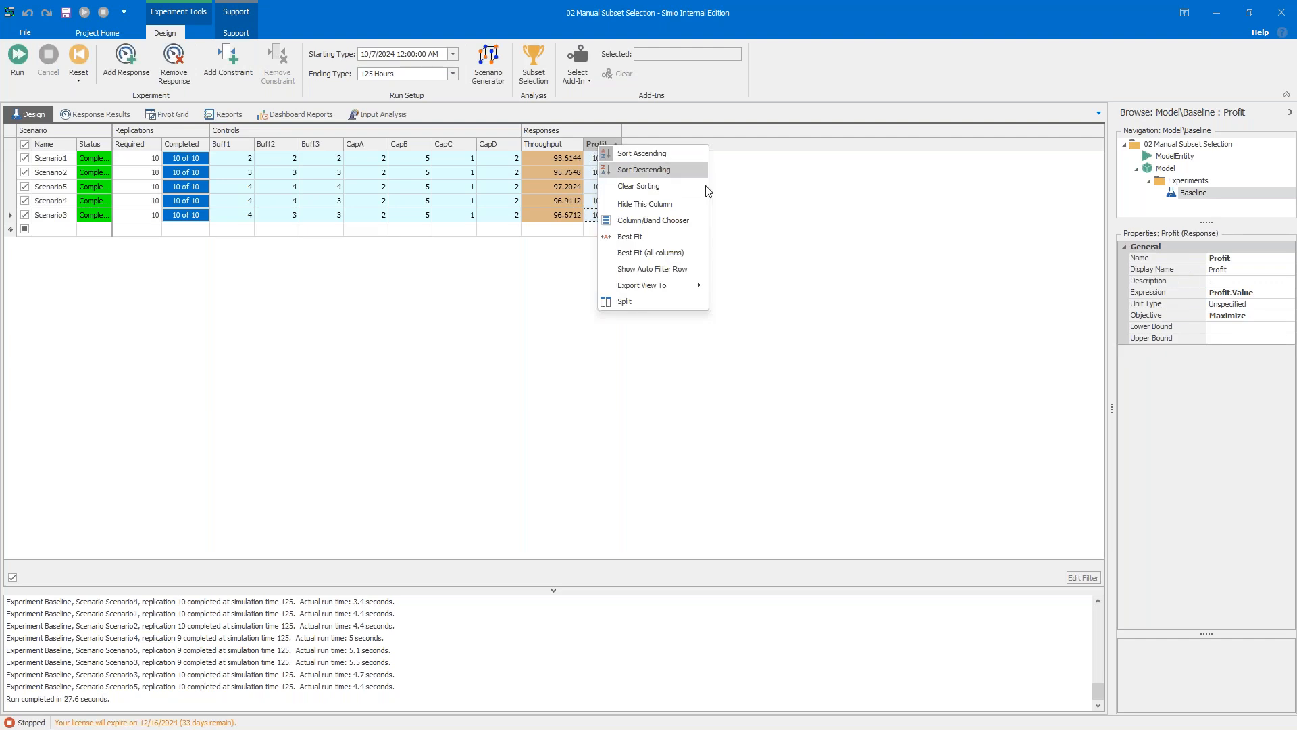
left_click(644, 170)
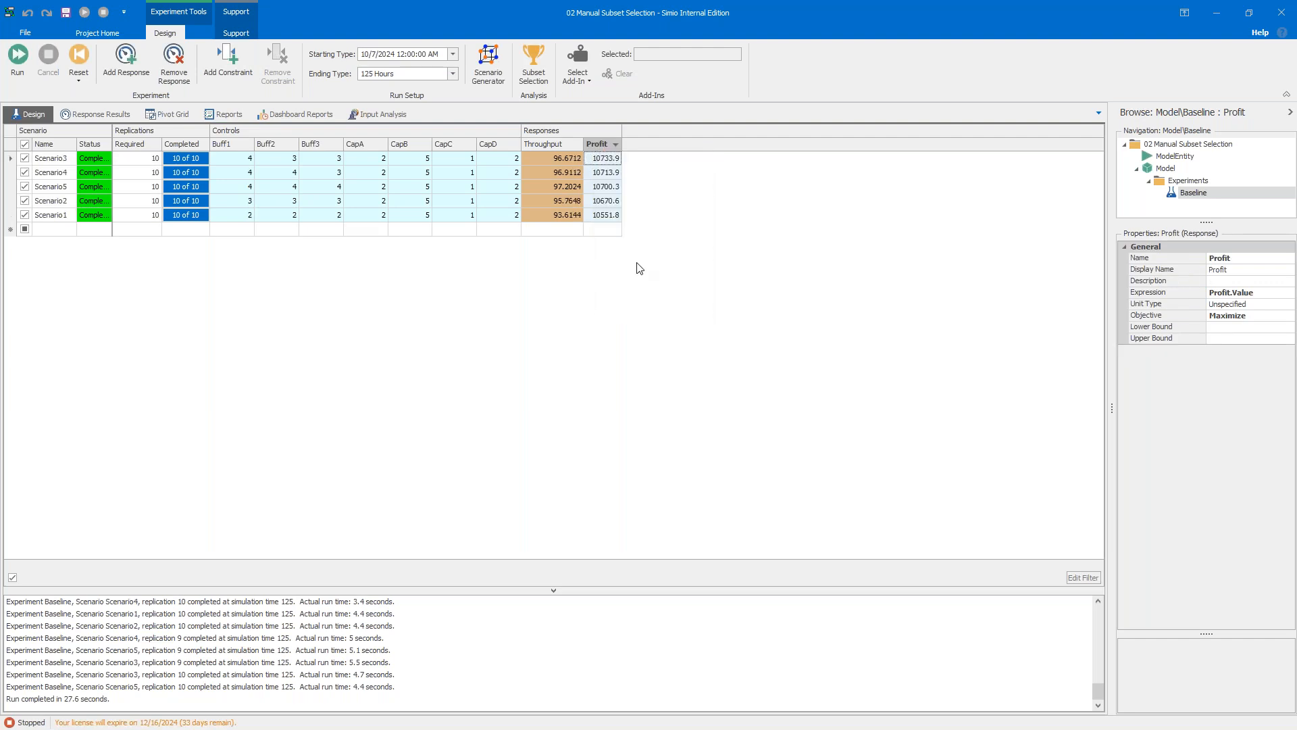
left_click(640, 267)
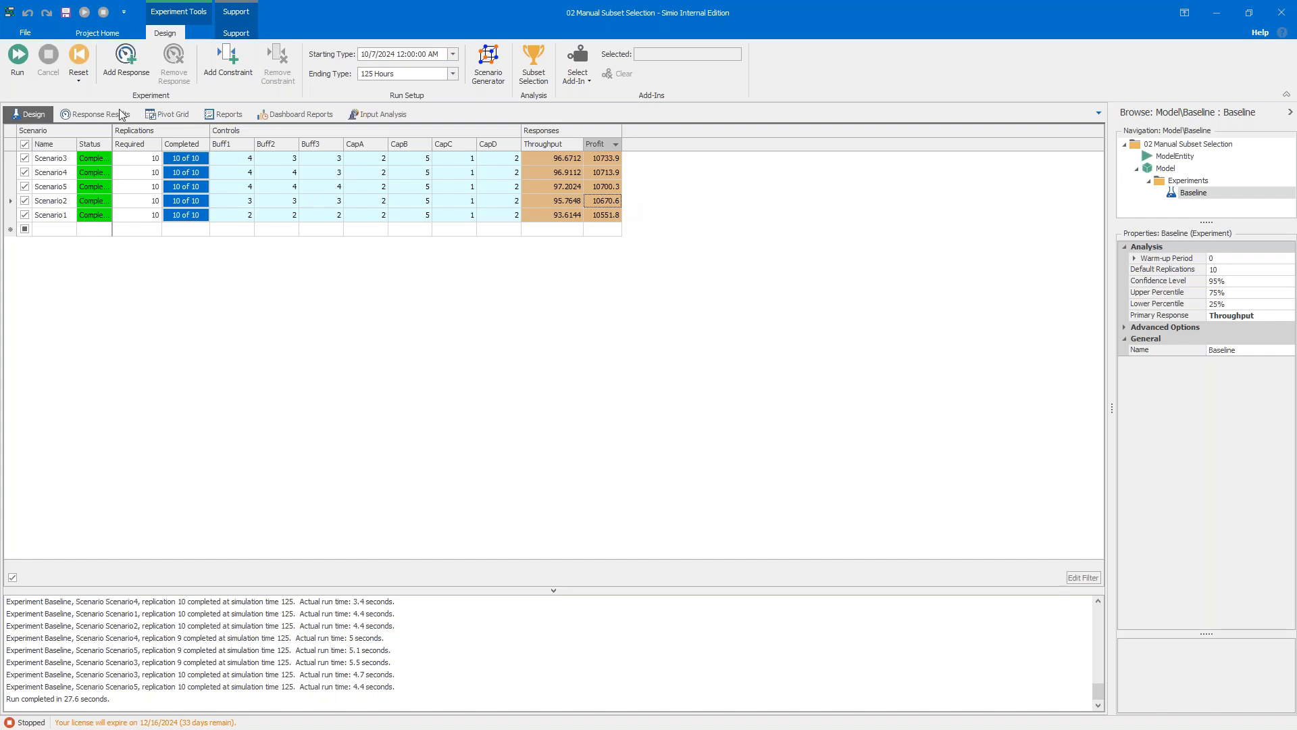
Step: Compare the Profit box plots of the five scenarios in the response results, checking them against the design table
left_click(102, 114)
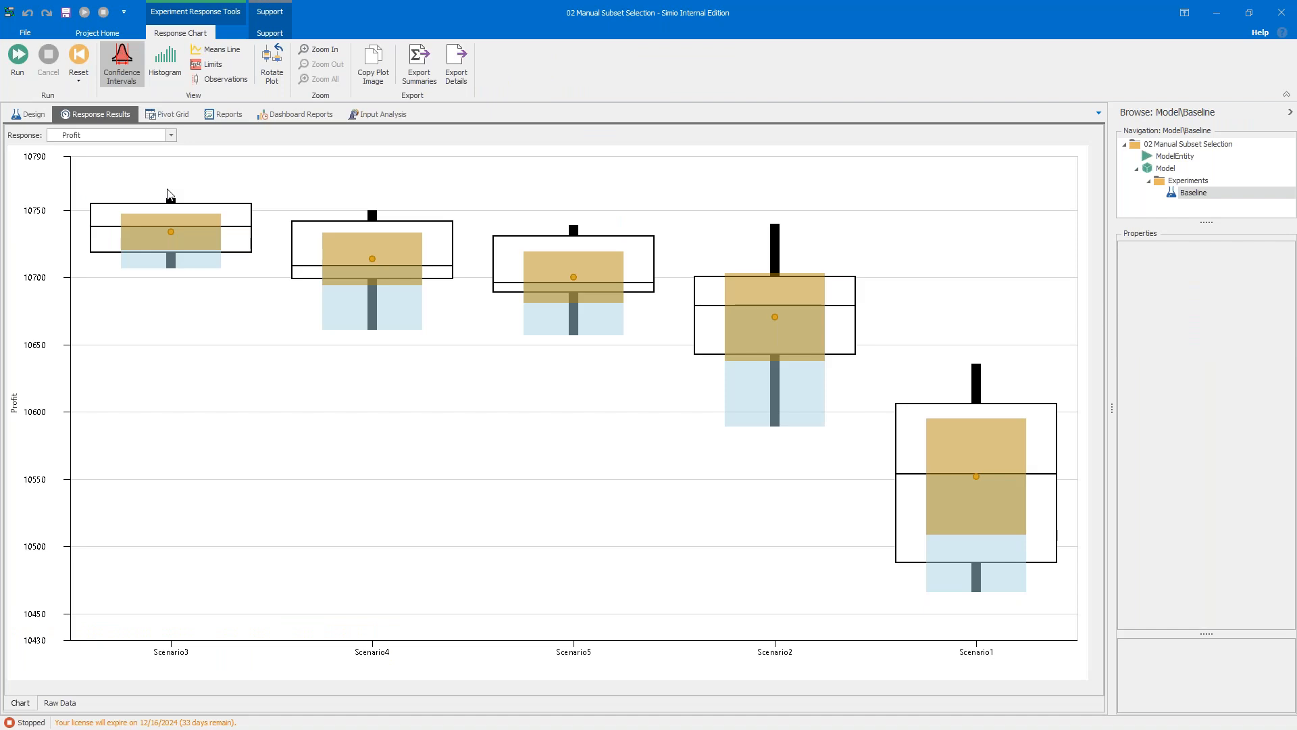
mouse_move(171, 233)
left_click(35, 119)
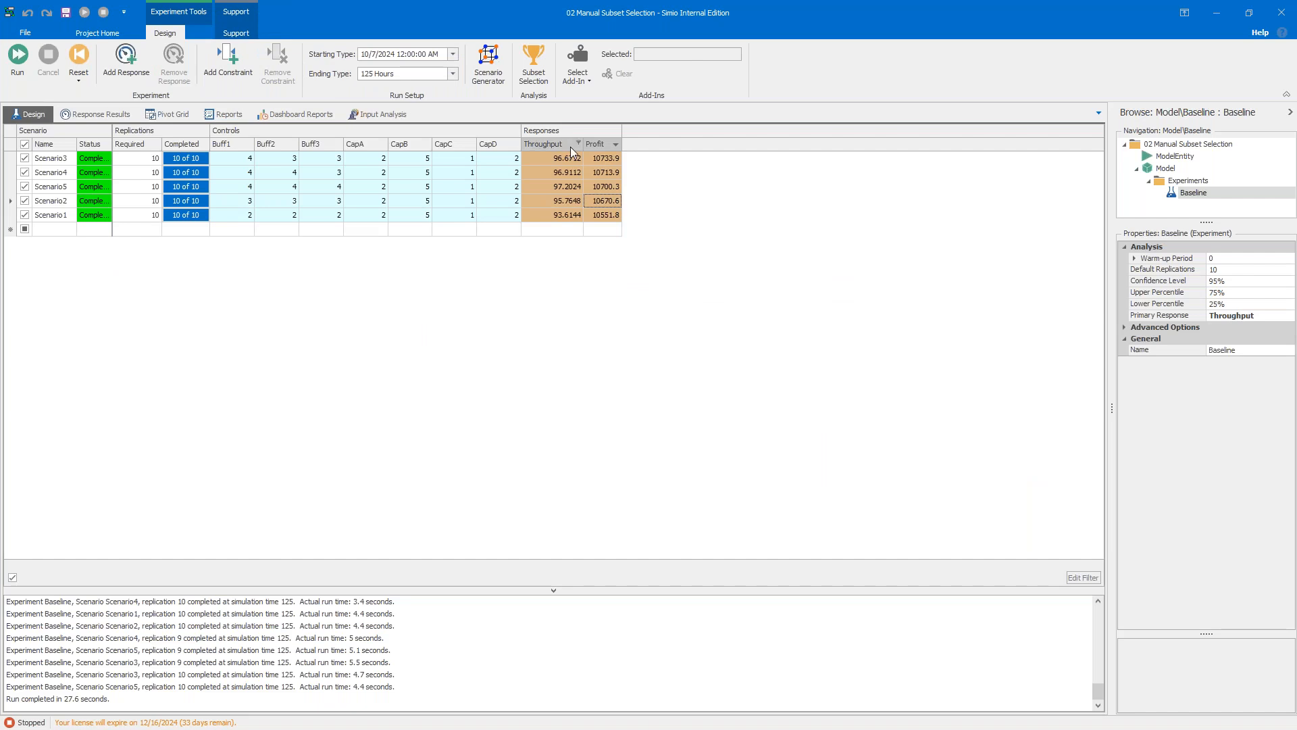
left_click(120, 115)
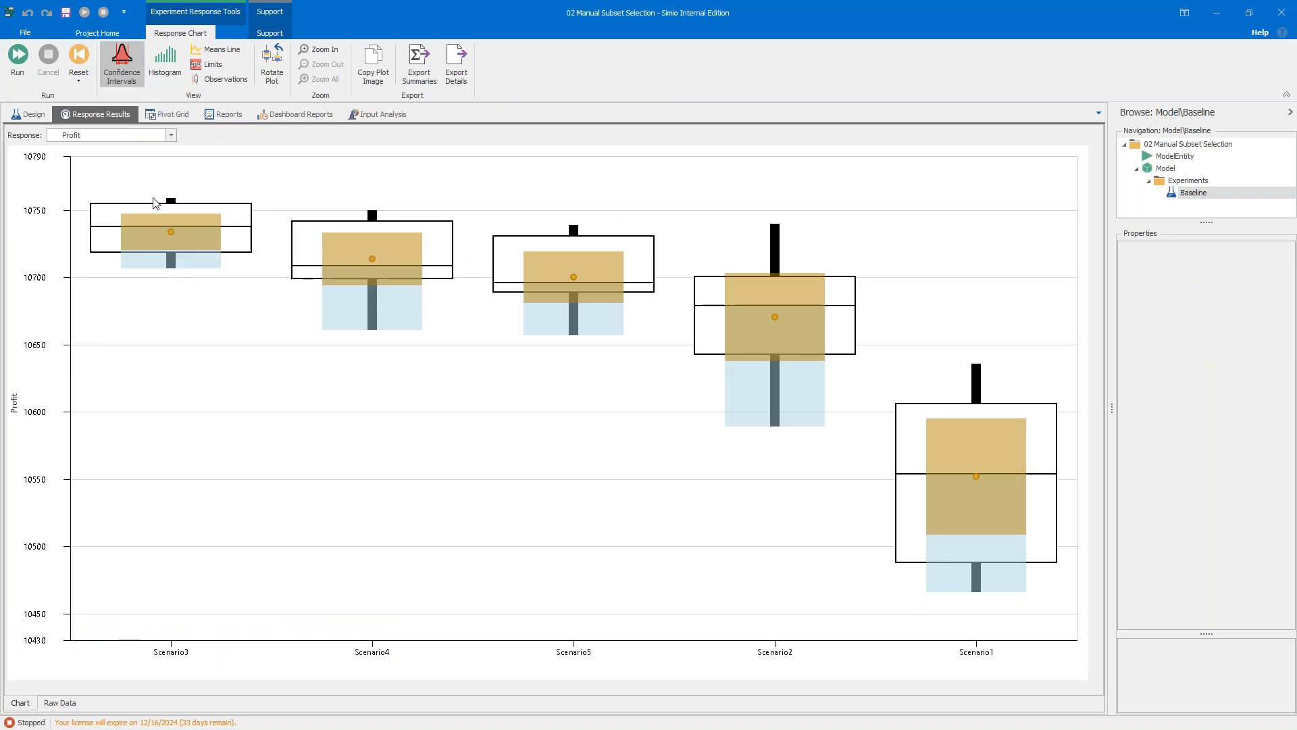
left_click(31, 116)
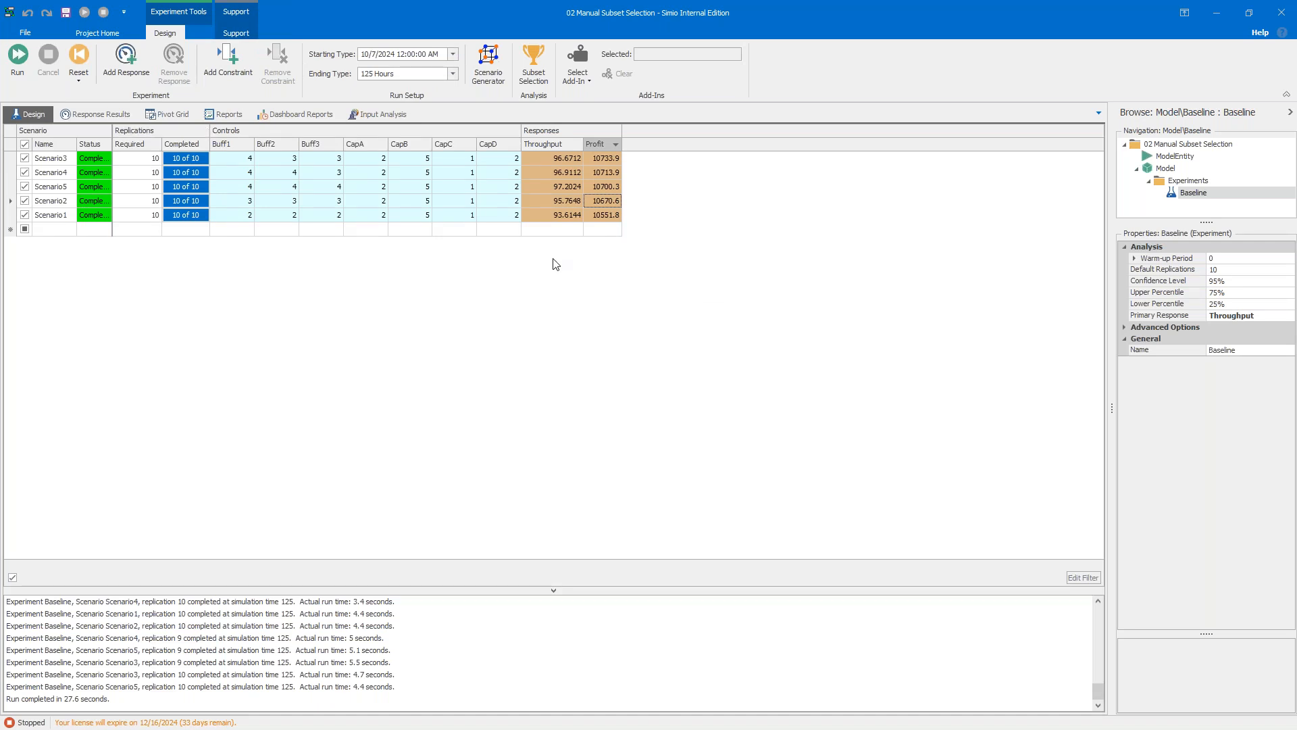
Step: Check the objectives of the Profit and Throughput responses and run Subset Selection on the Baseline scenarios
left_click(547, 81)
left_click(597, 147)
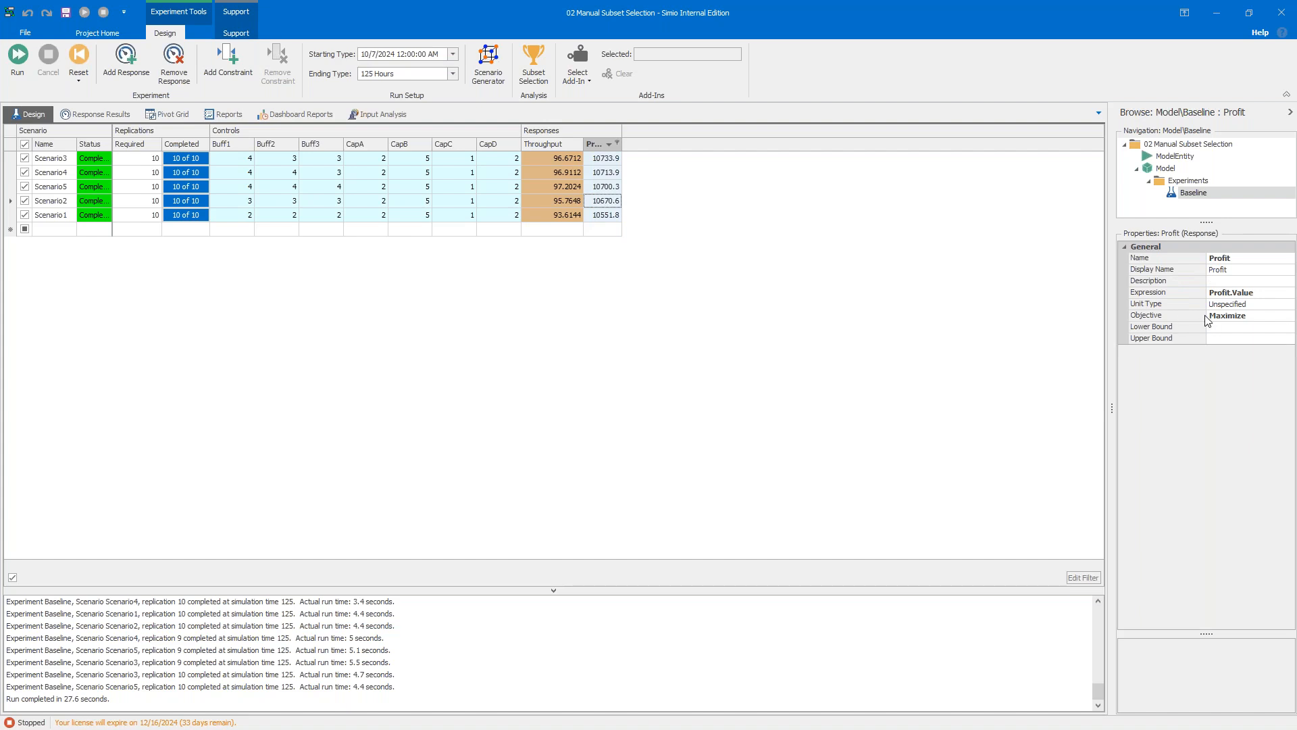
left_click(551, 145)
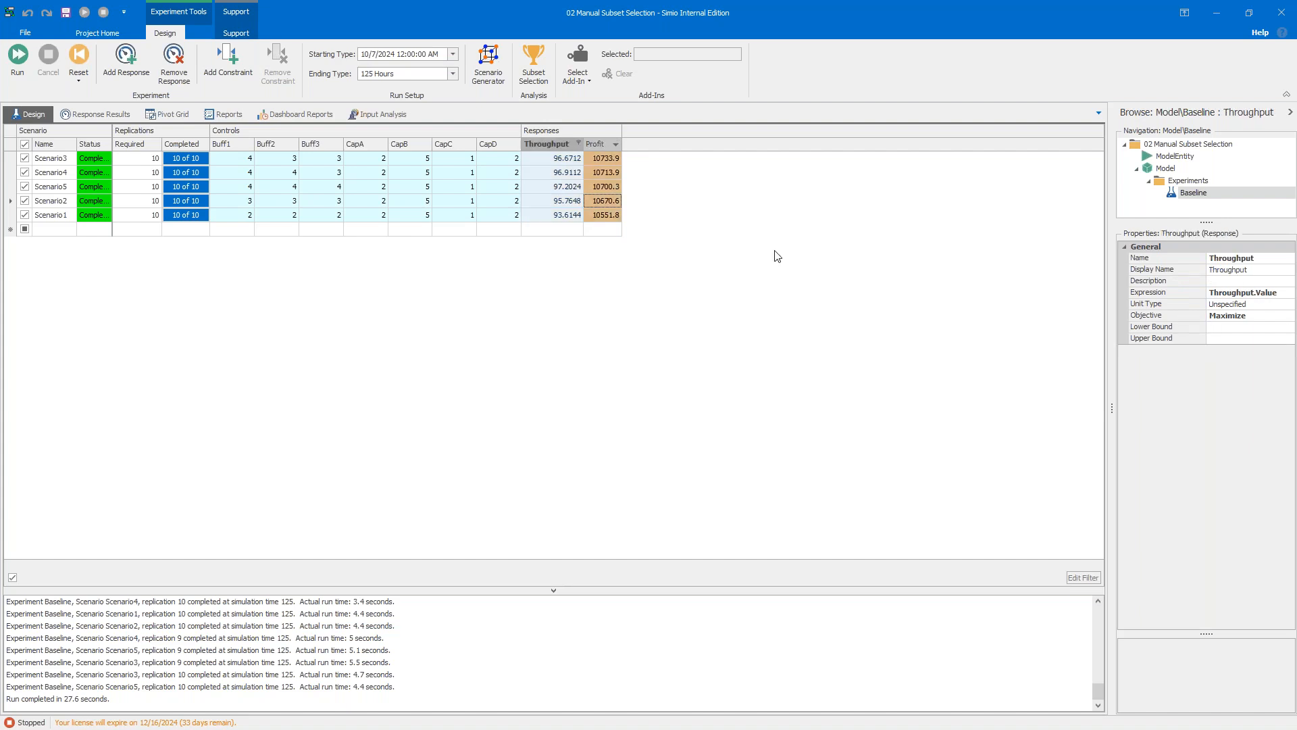
left_click(646, 211)
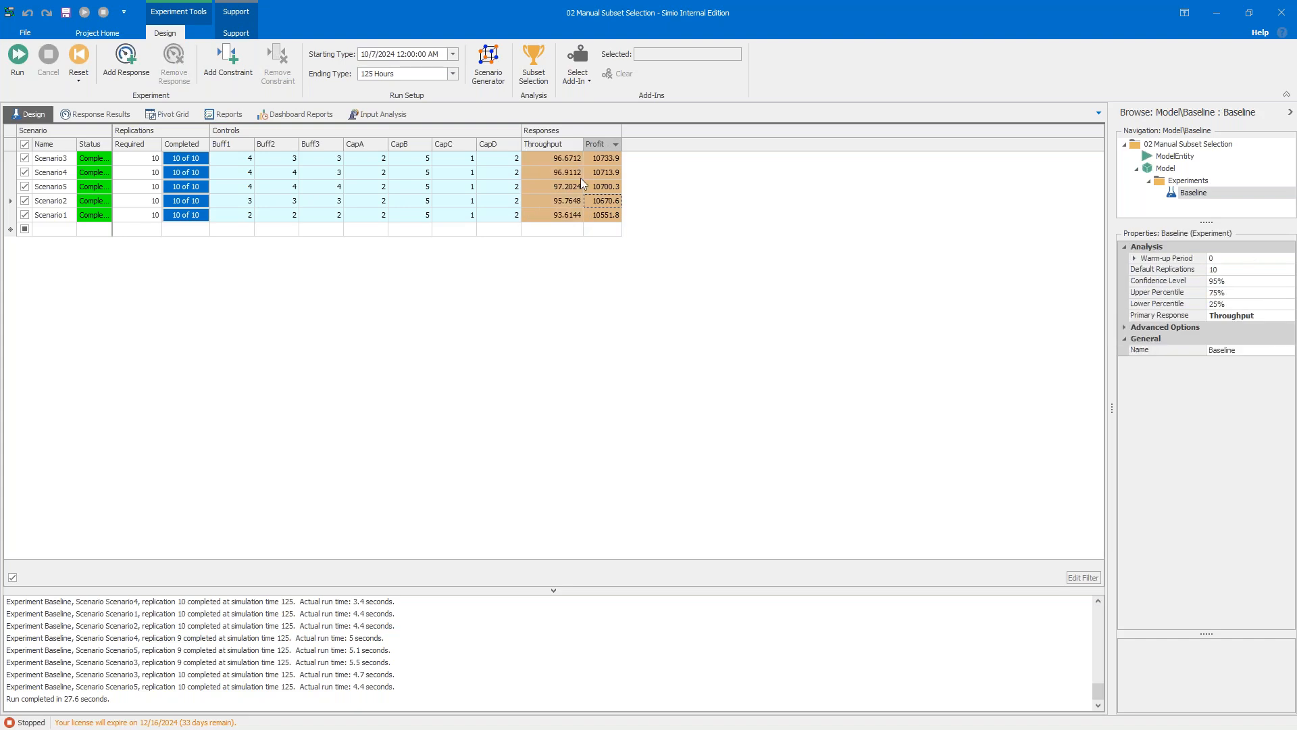
left_click(533, 63)
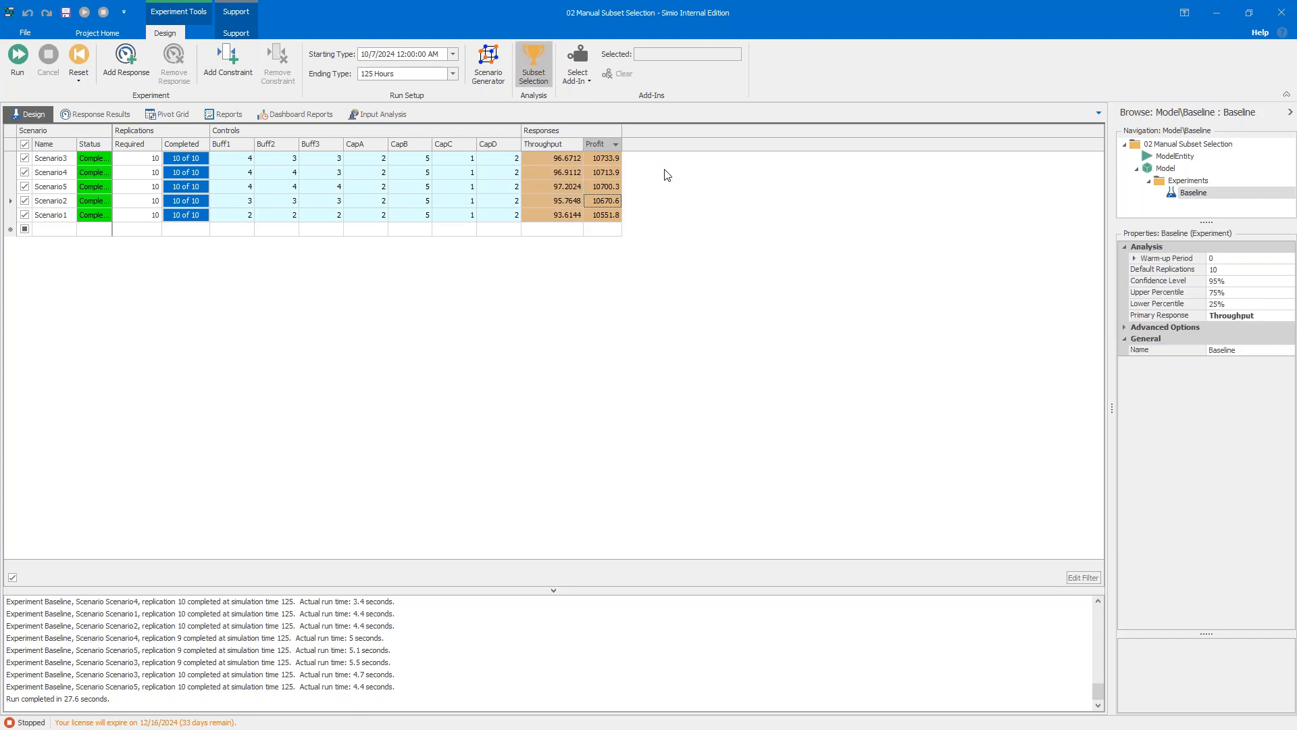
left_click(732, 229)
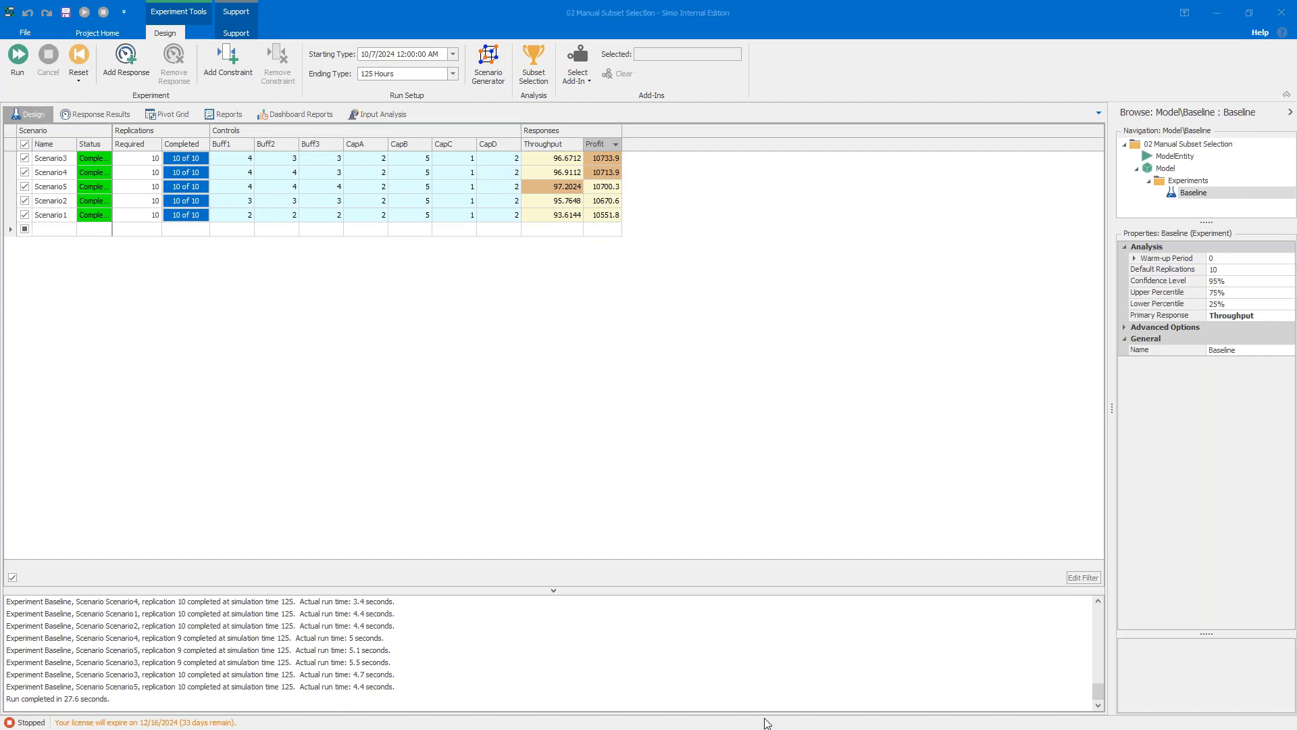
left_click(782, 658)
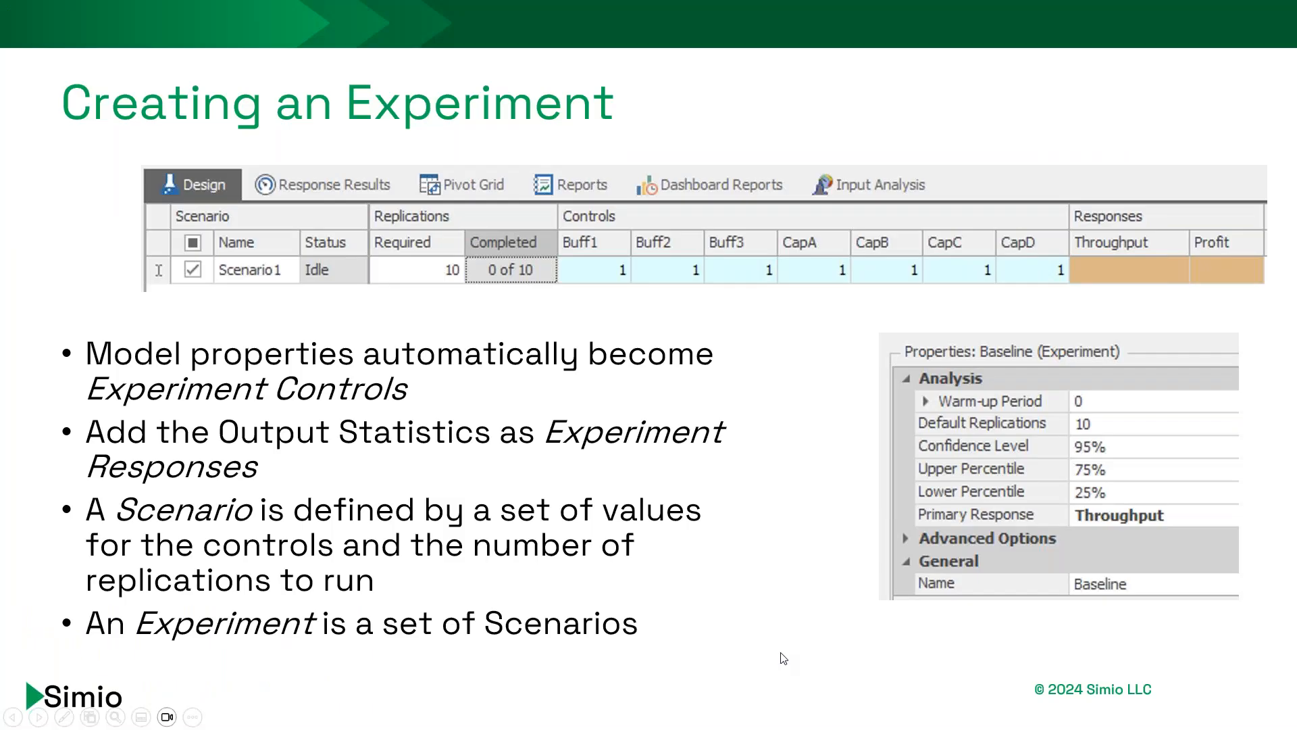
left_click(777, 429)
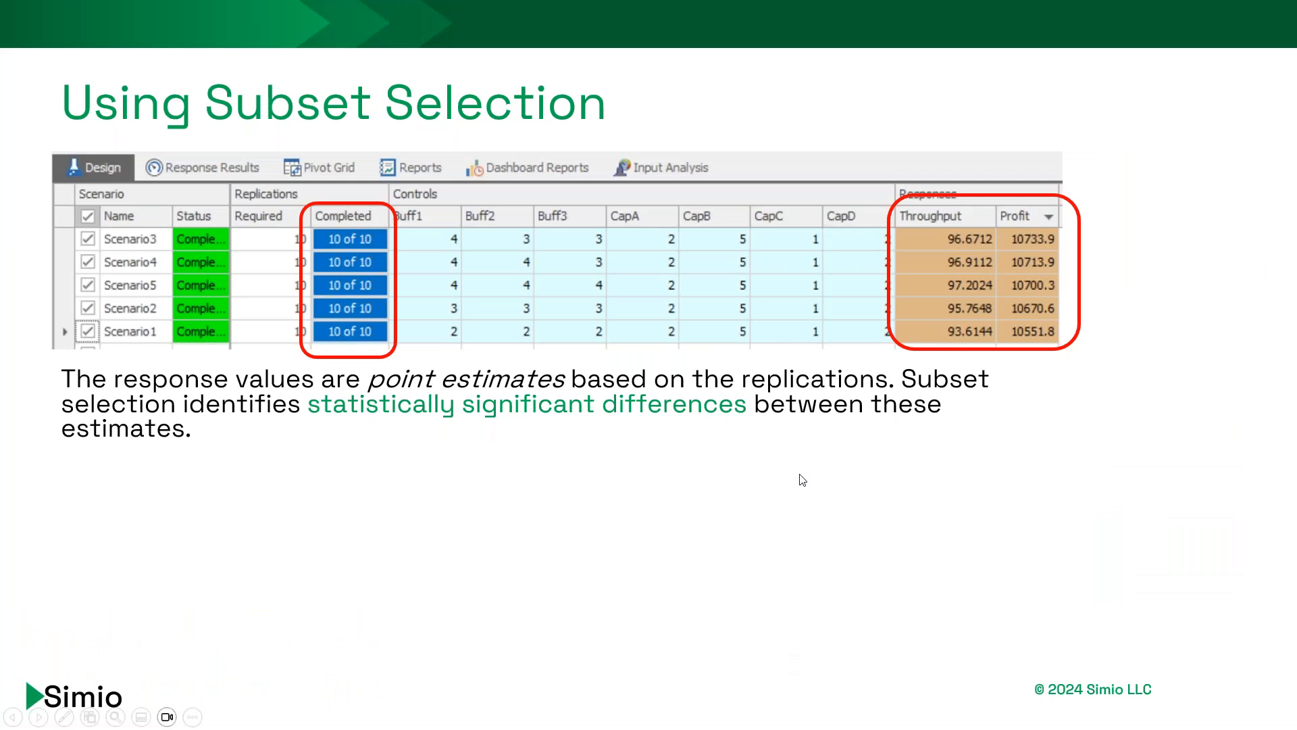
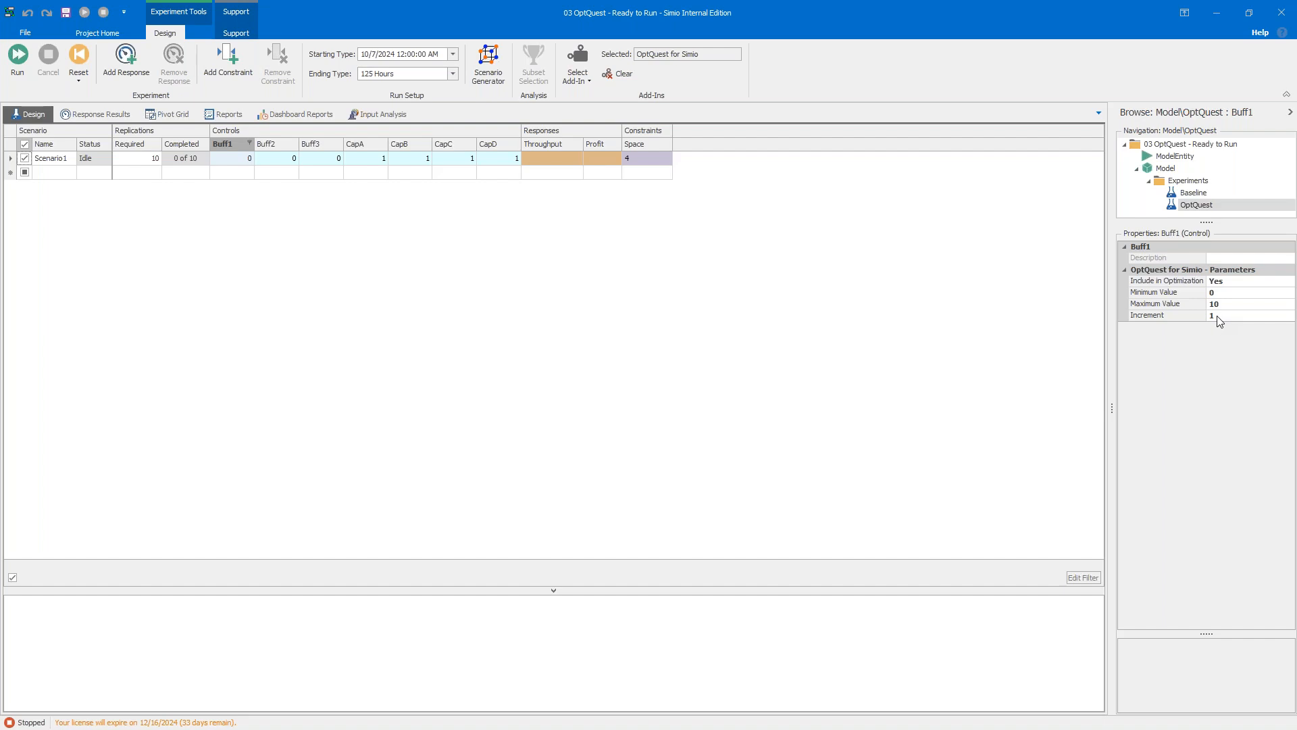
Step: Review the OptQuest parameters of the Buff2, Buff3 and CapA controls and of the Throughput and Profit responses
left_click(285, 143)
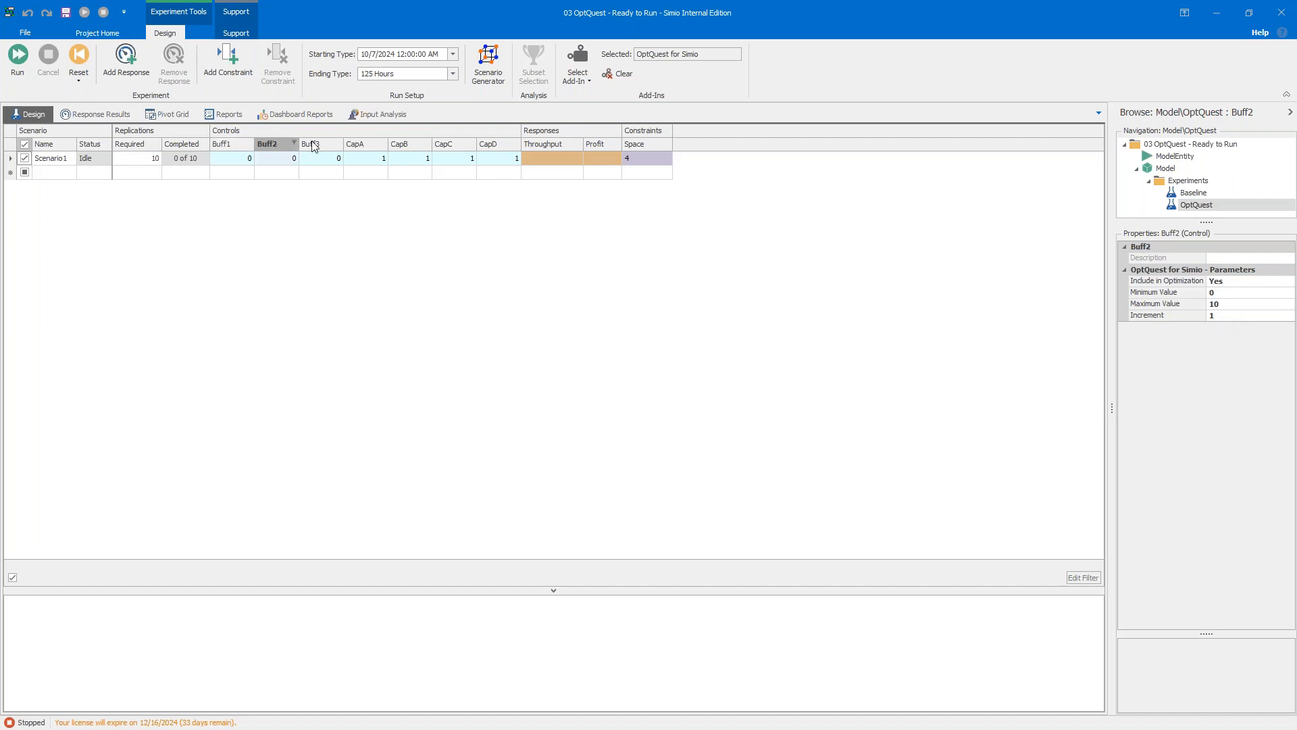
left_click(315, 145)
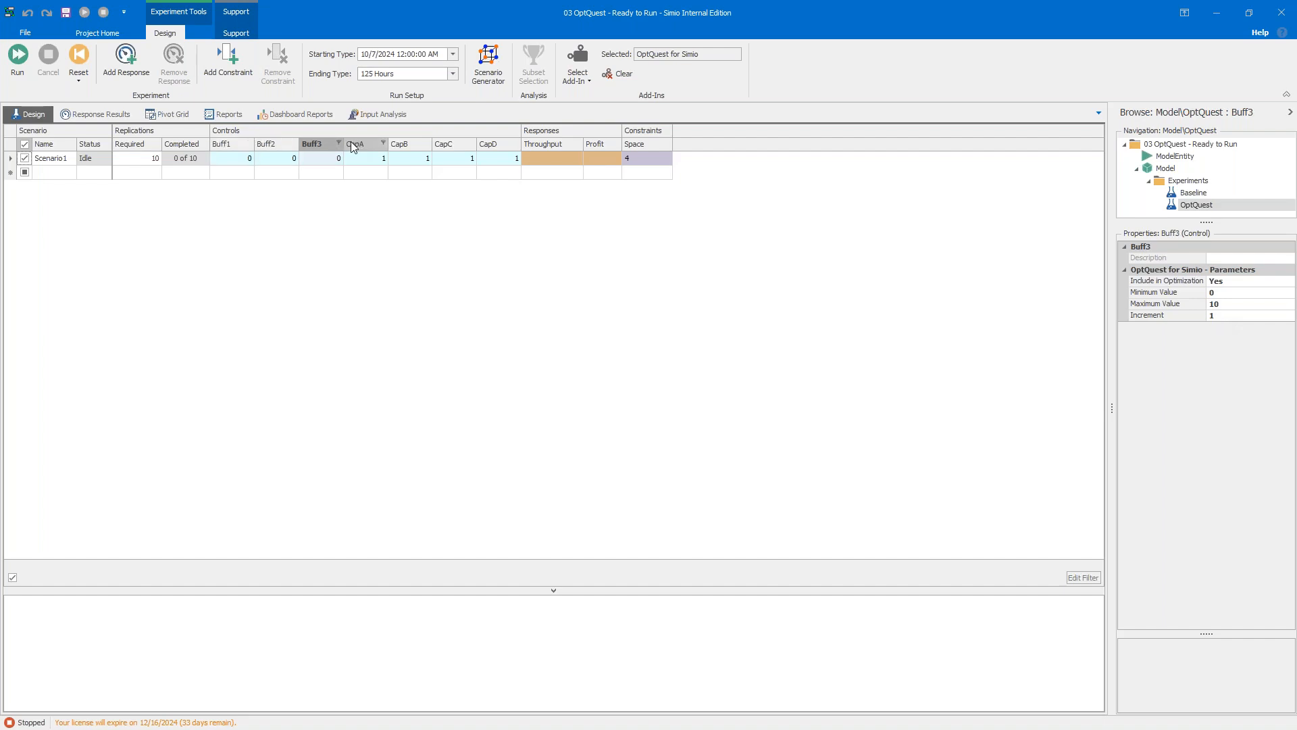
left_click(354, 146)
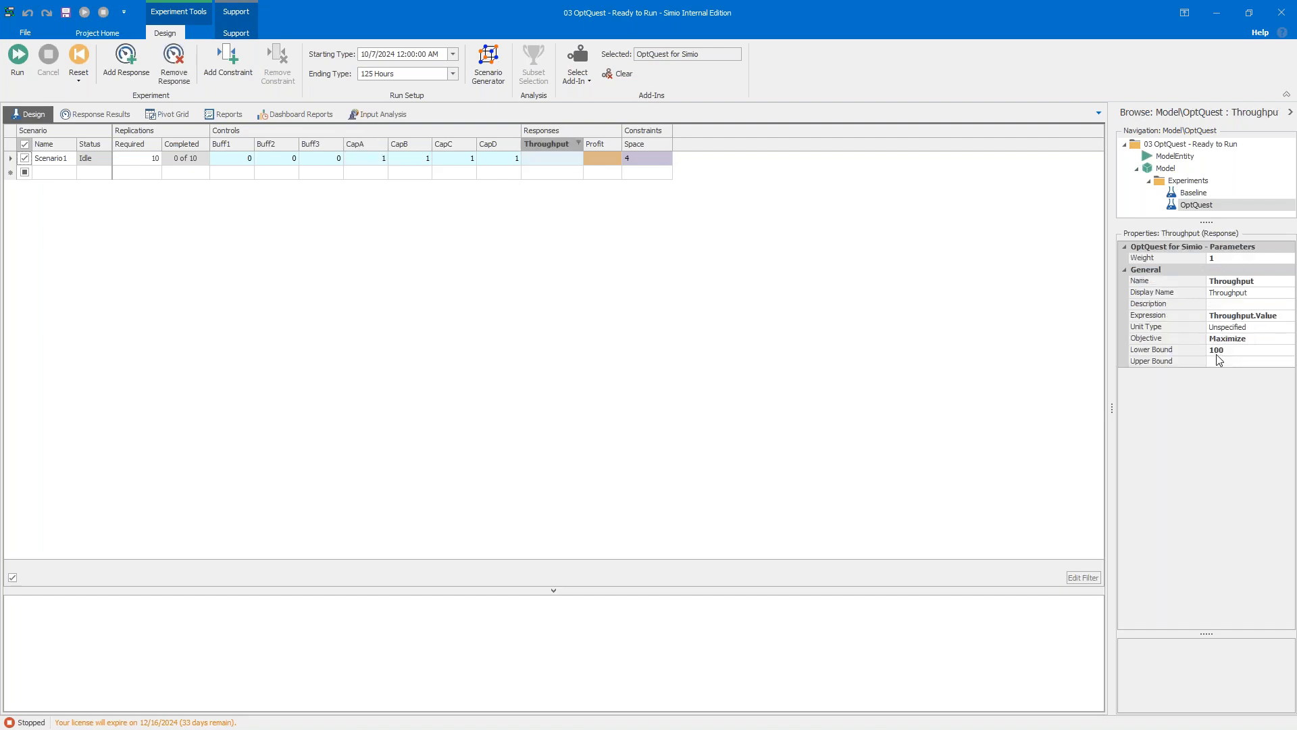
left_click(599, 149)
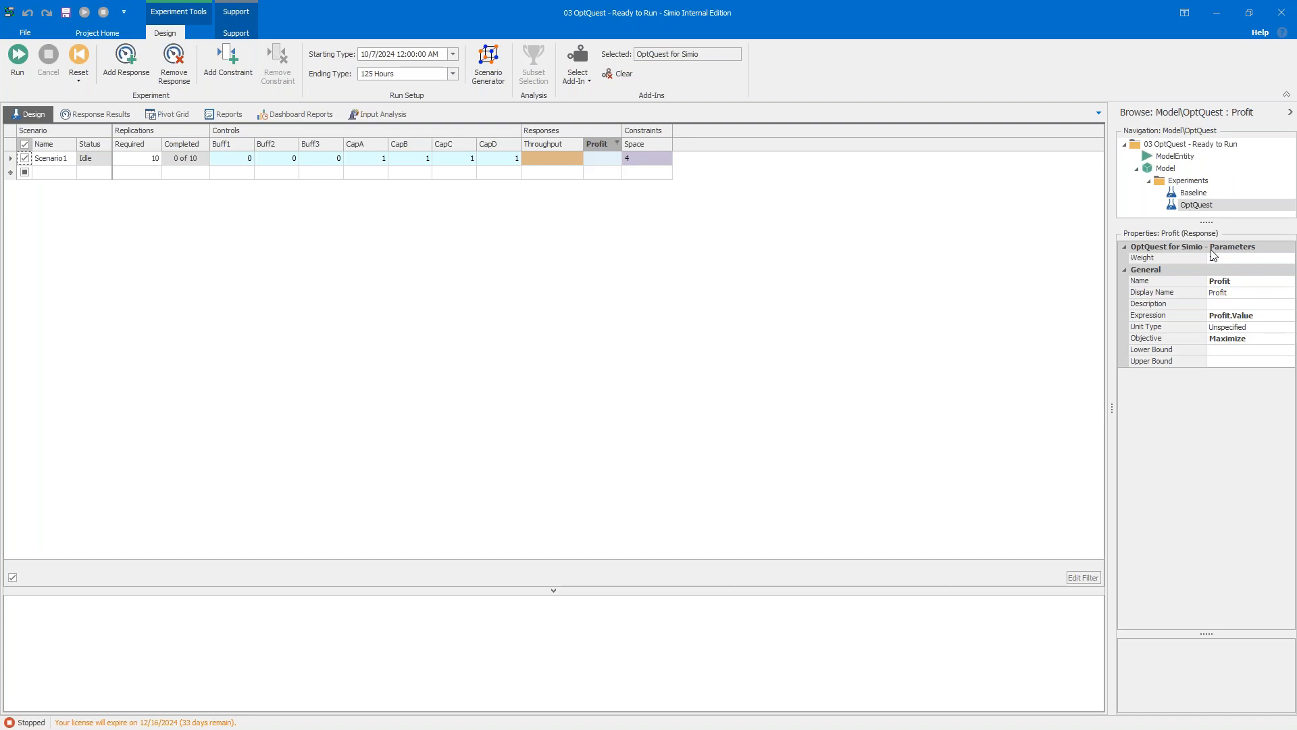
Step: Display the OptQuest experiment's own parameters and run the optimization
right_click(1173, 205)
left_click(1218, 293)
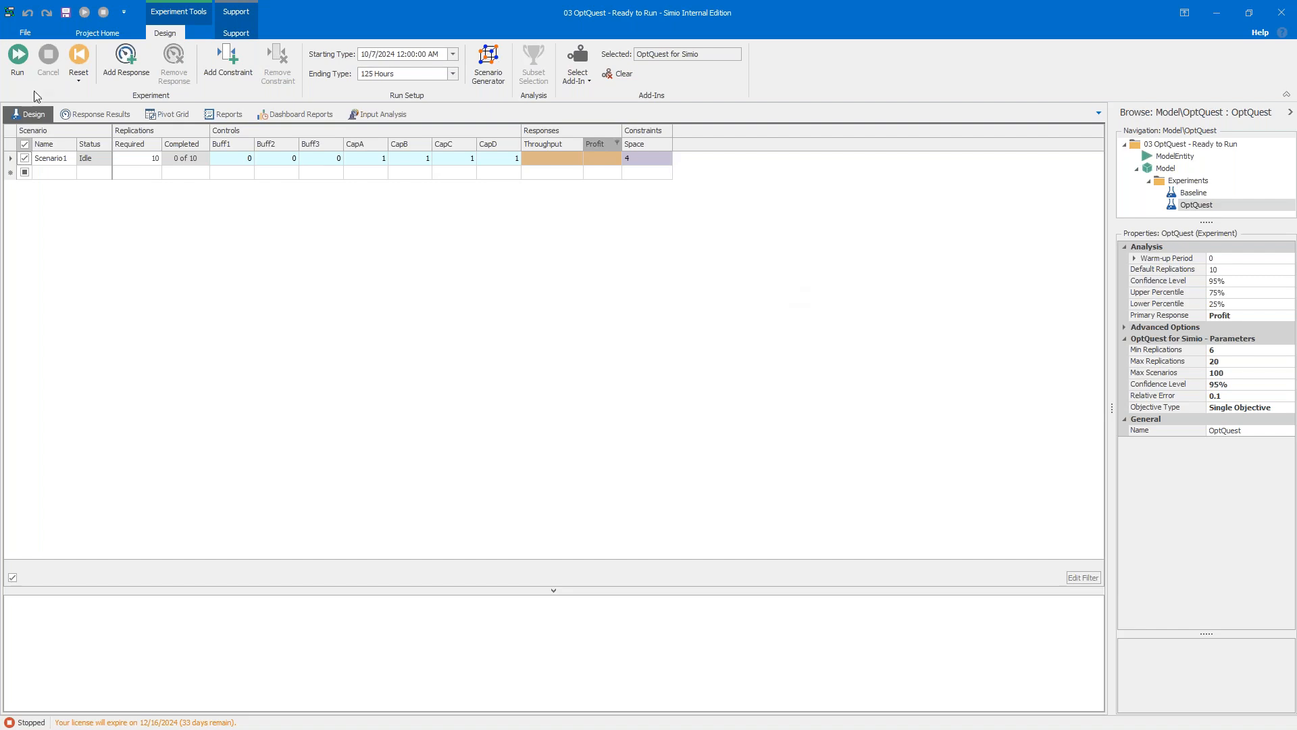
key("F5")
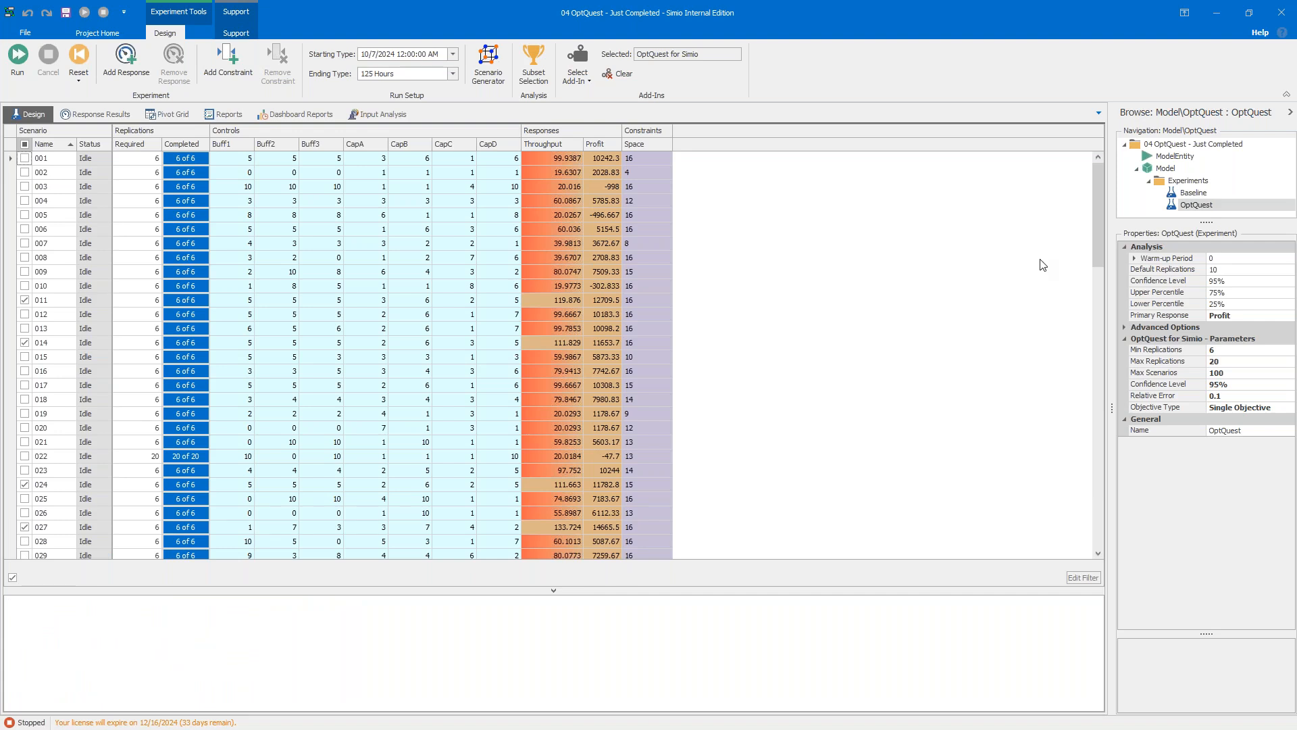
Step: Look through the scenarios generated by OptQuest and sort them by Profit in descending order
left_click_drag(1099, 255, 1100, 528)
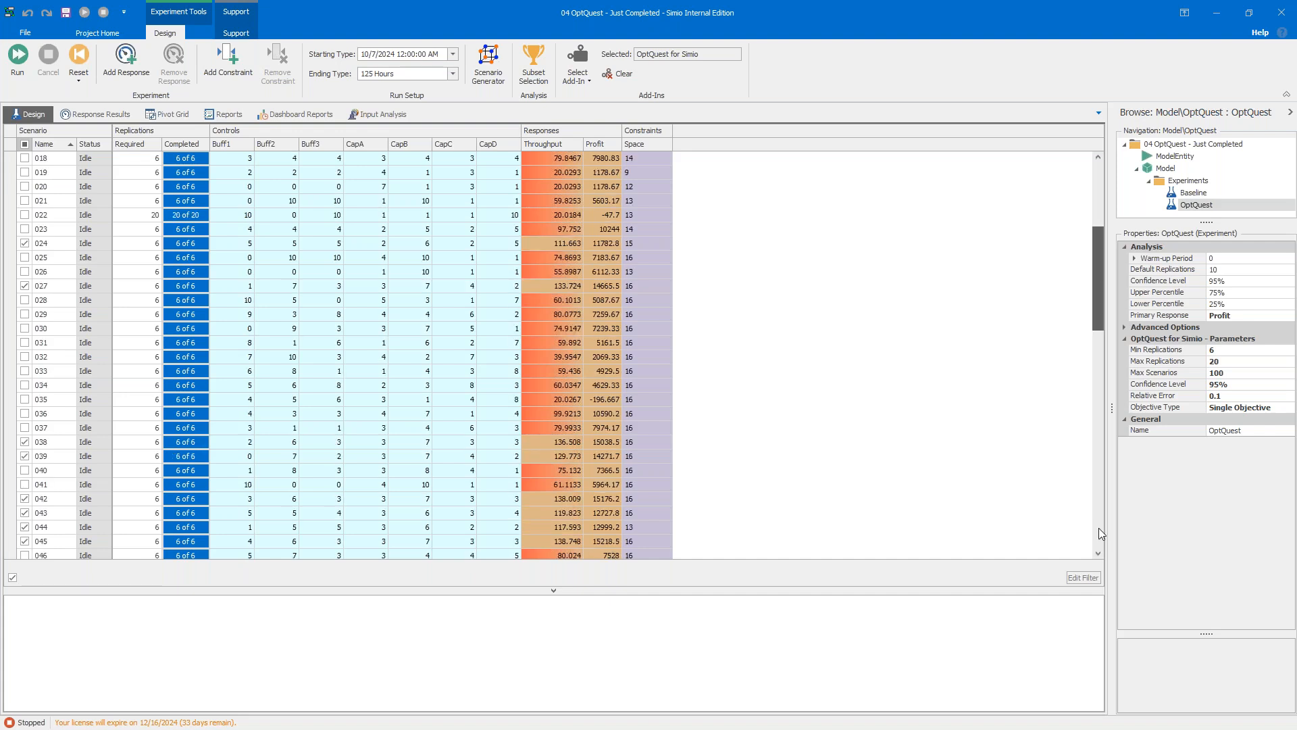
left_click(1102, 534)
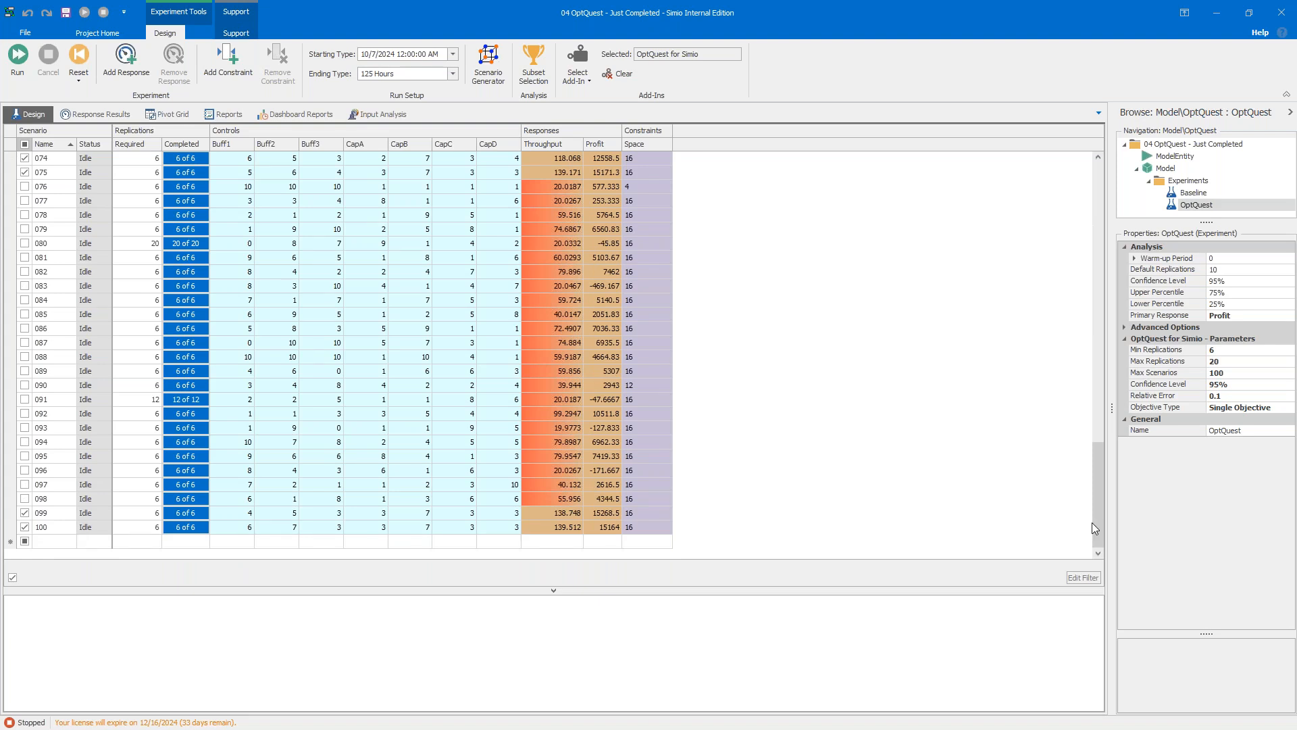
left_click(1101, 371)
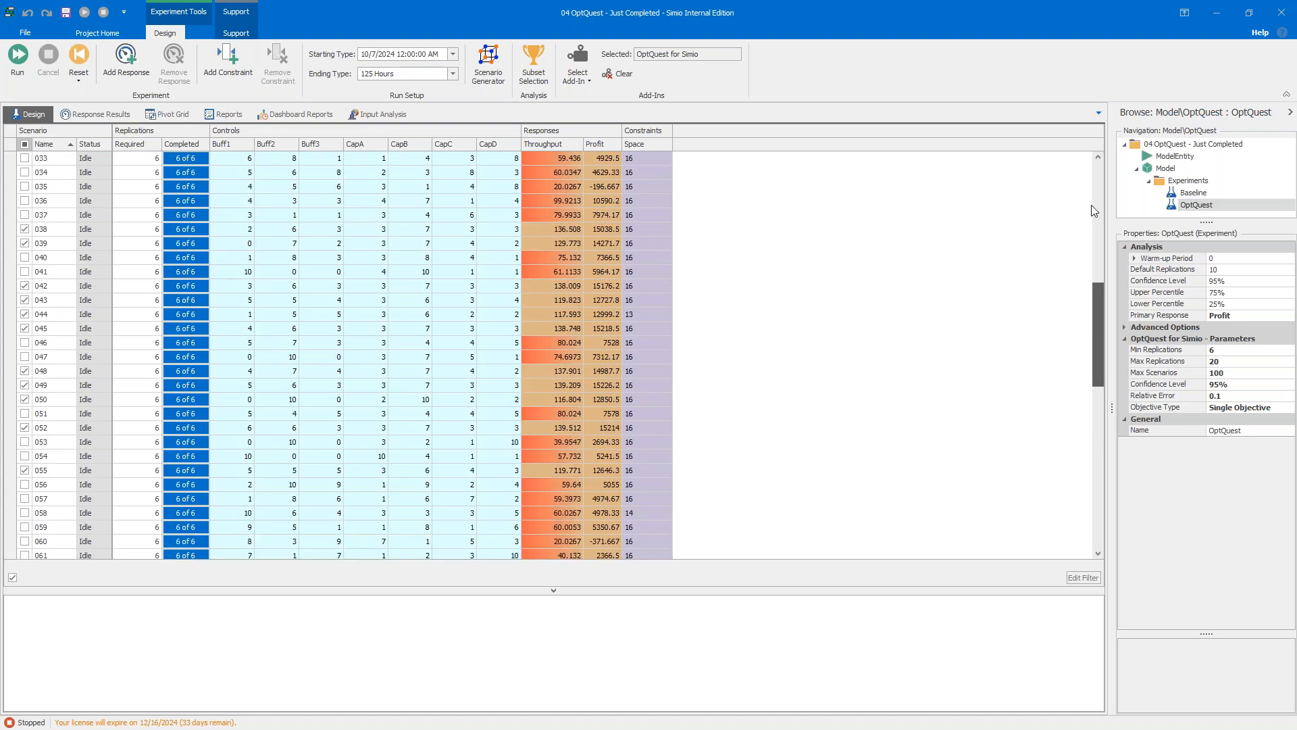
left_click(1094, 210)
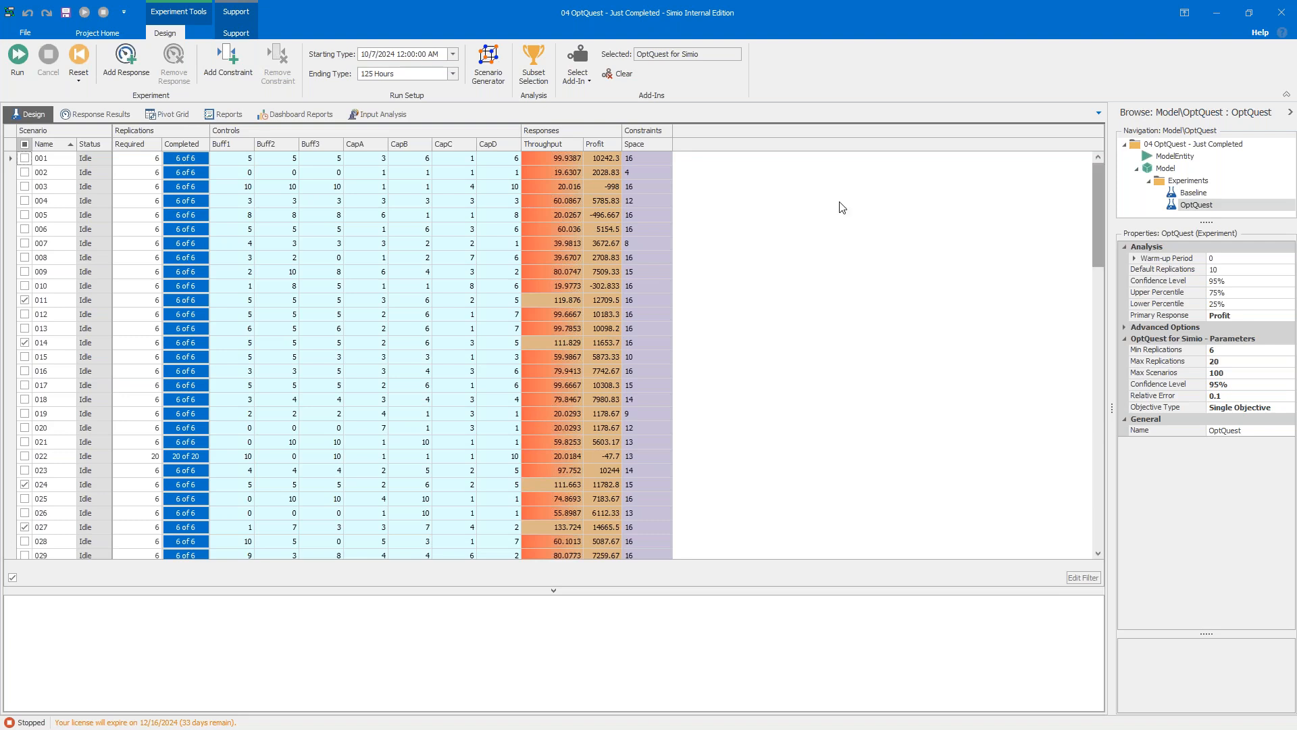
right_click(604, 151)
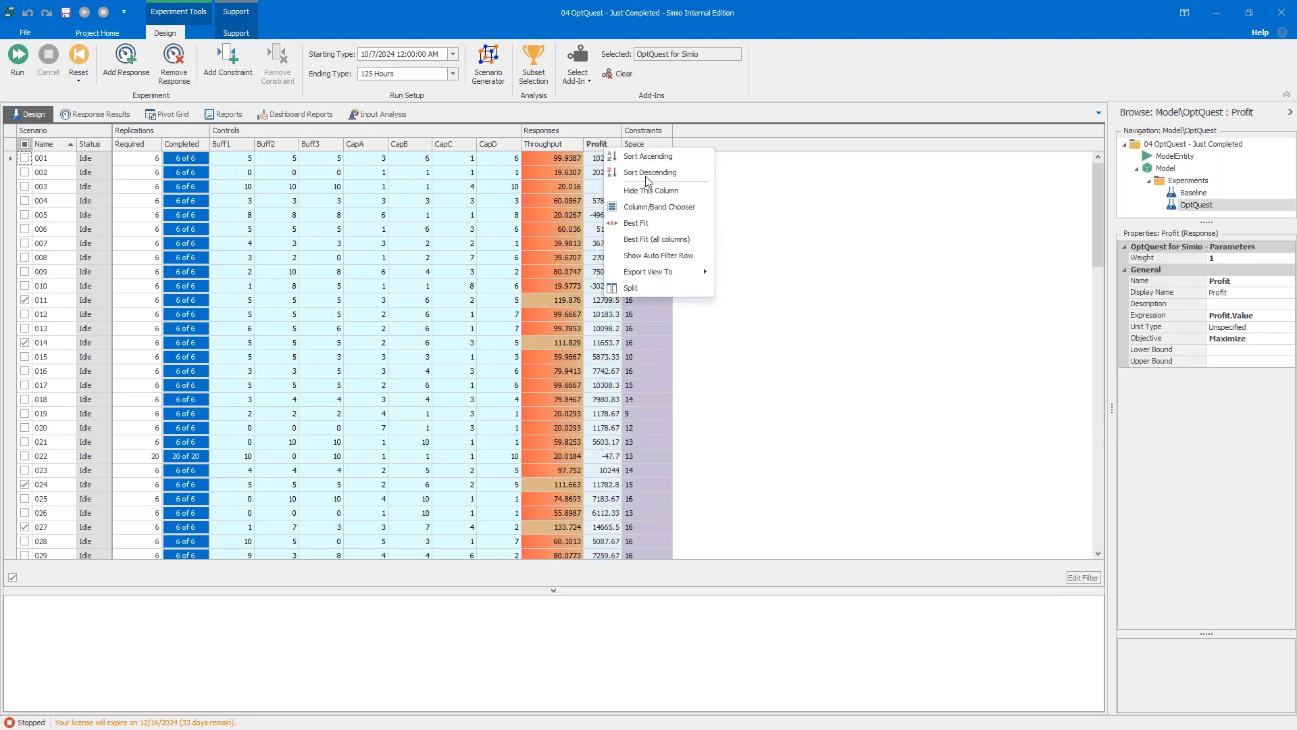
key("Return")
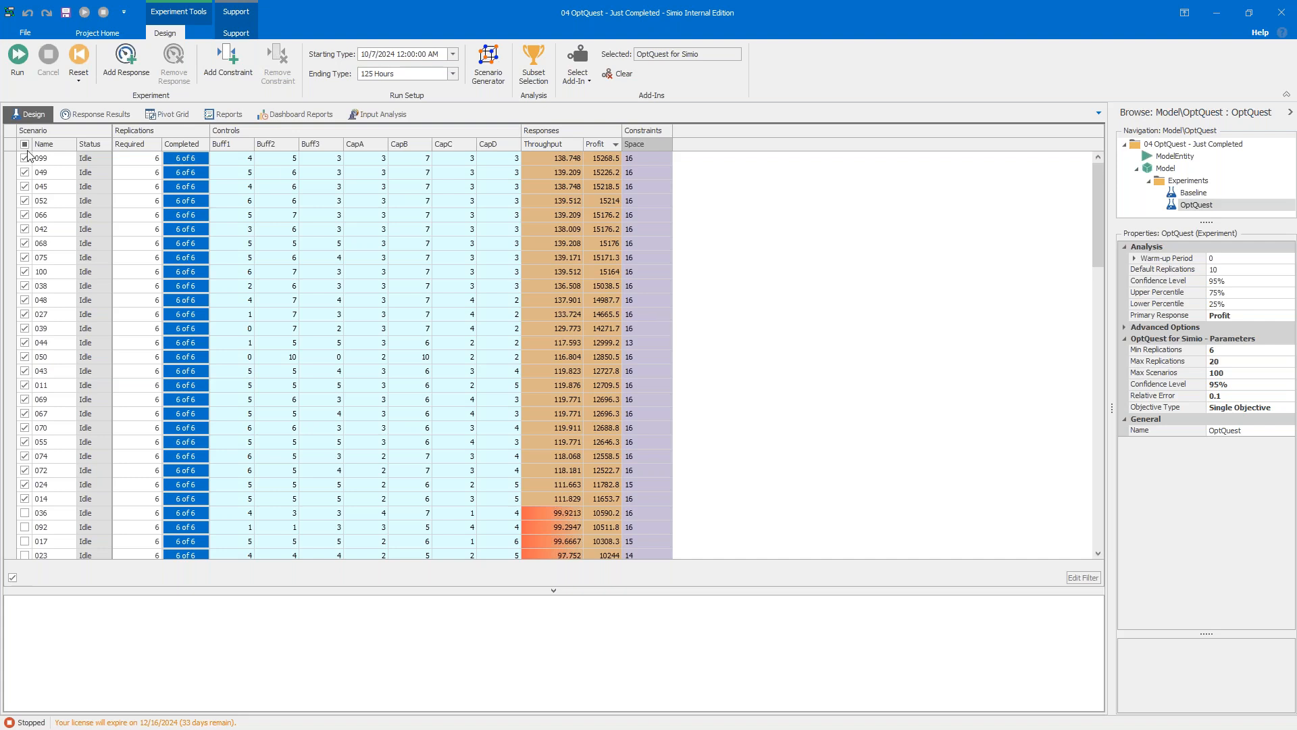
Step: Run Subset Selection on the sorted OptQuest scenarios
left_click(305, 115)
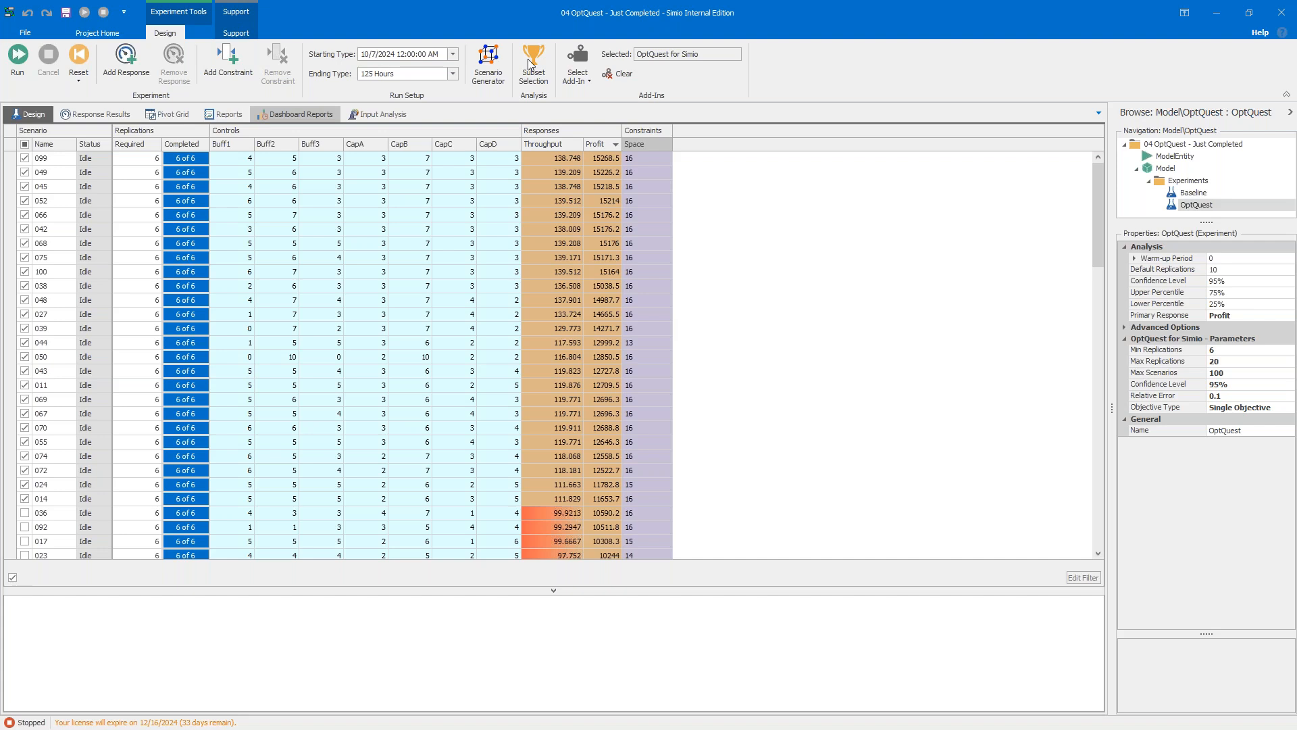
left_click(532, 65)
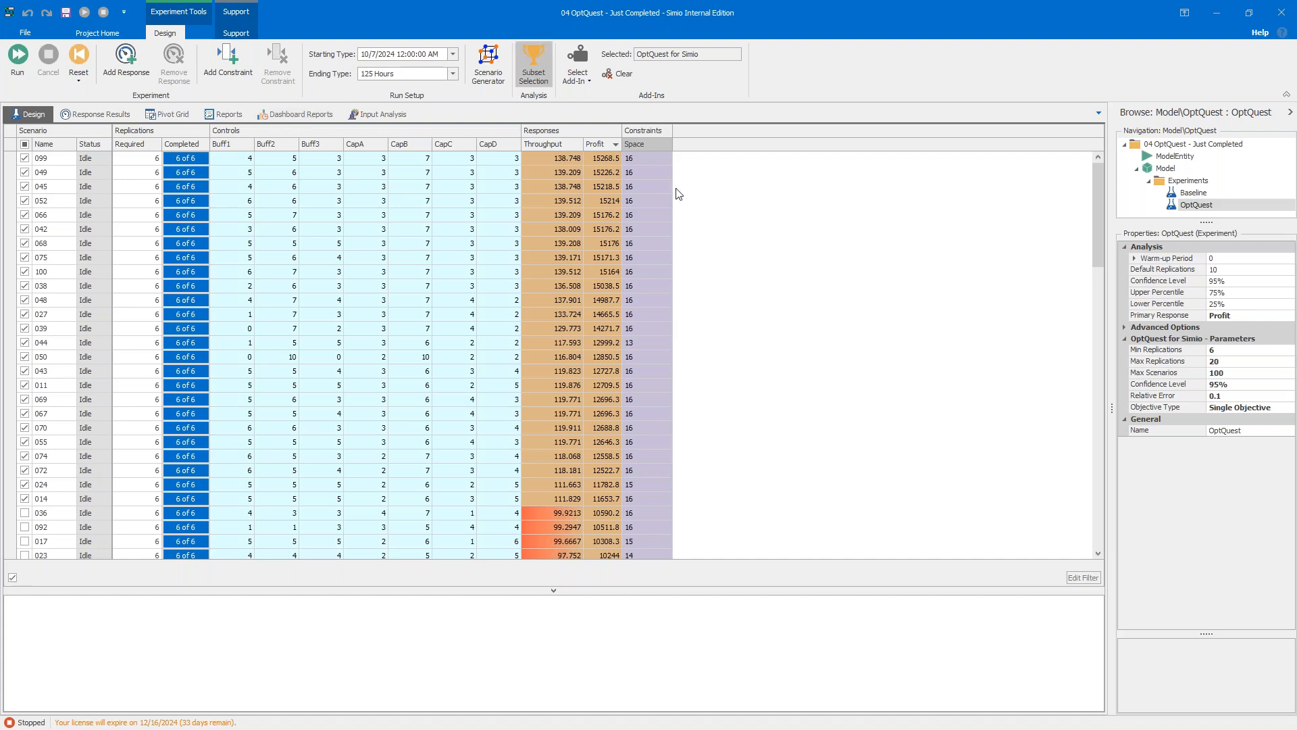
left_click(874, 284)
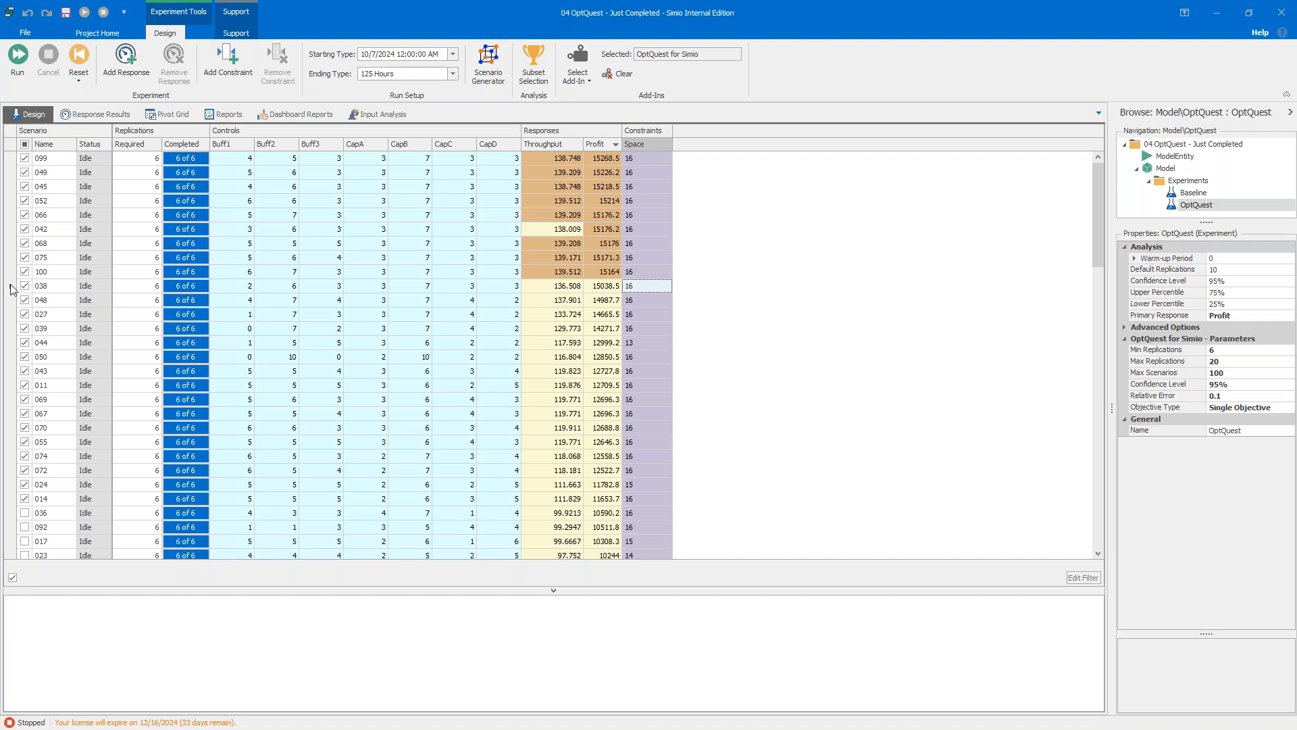
Step: Delete scenario 038 and every lower-ranked scenario, keeping only the nine scenarios with the highest Profit
left_click(9, 331, "shift")
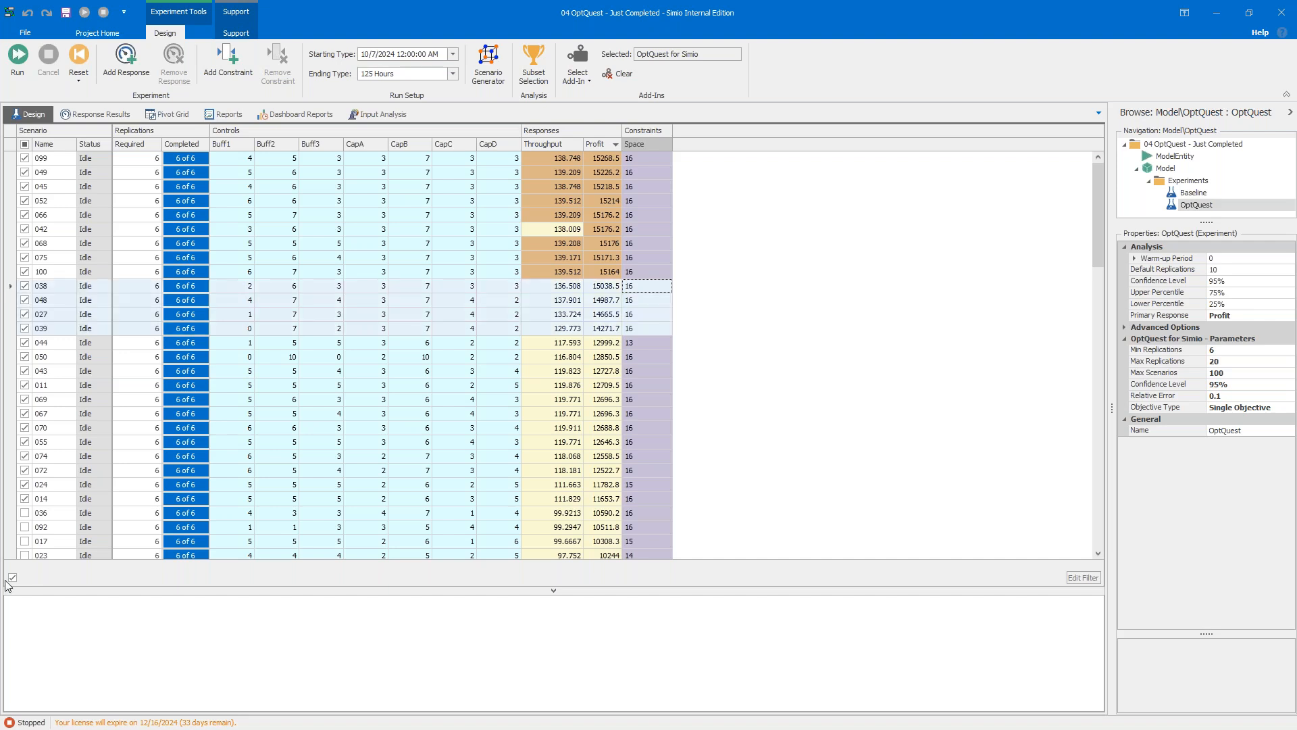
left_click_drag(8, 585, 3, 504)
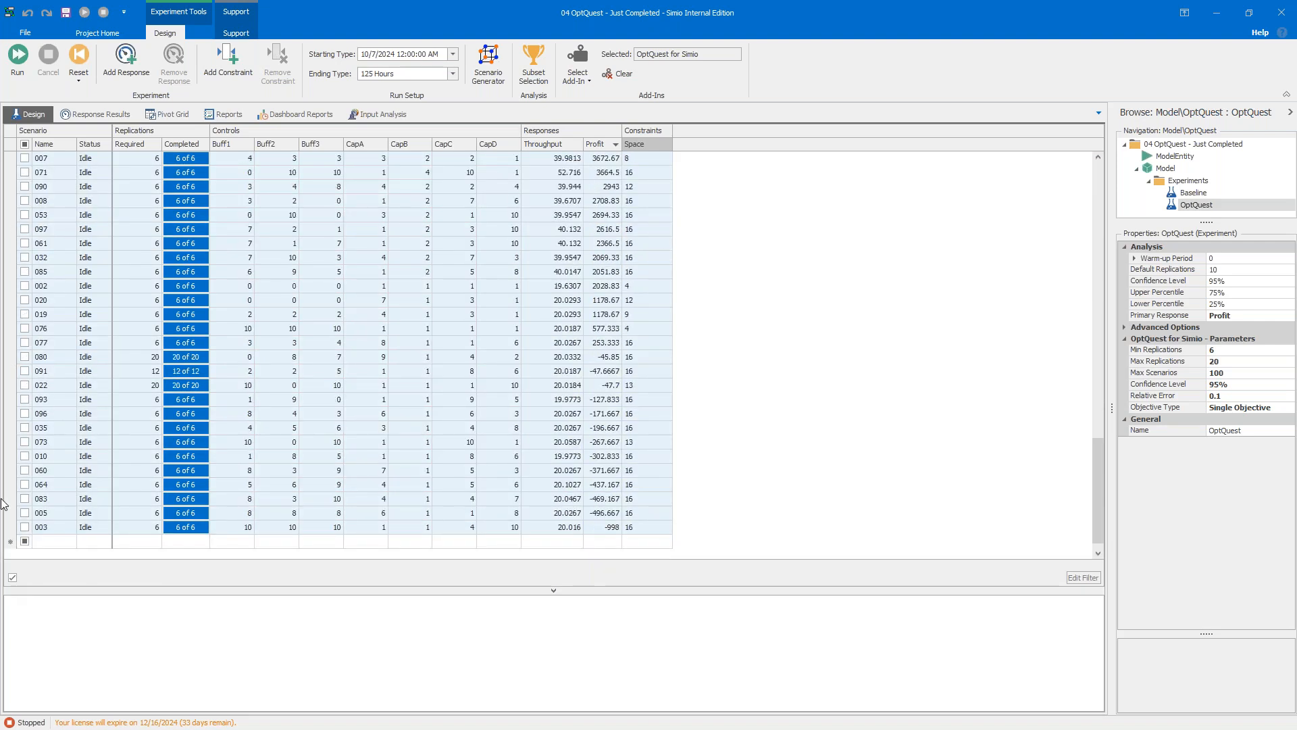
key("Delete")
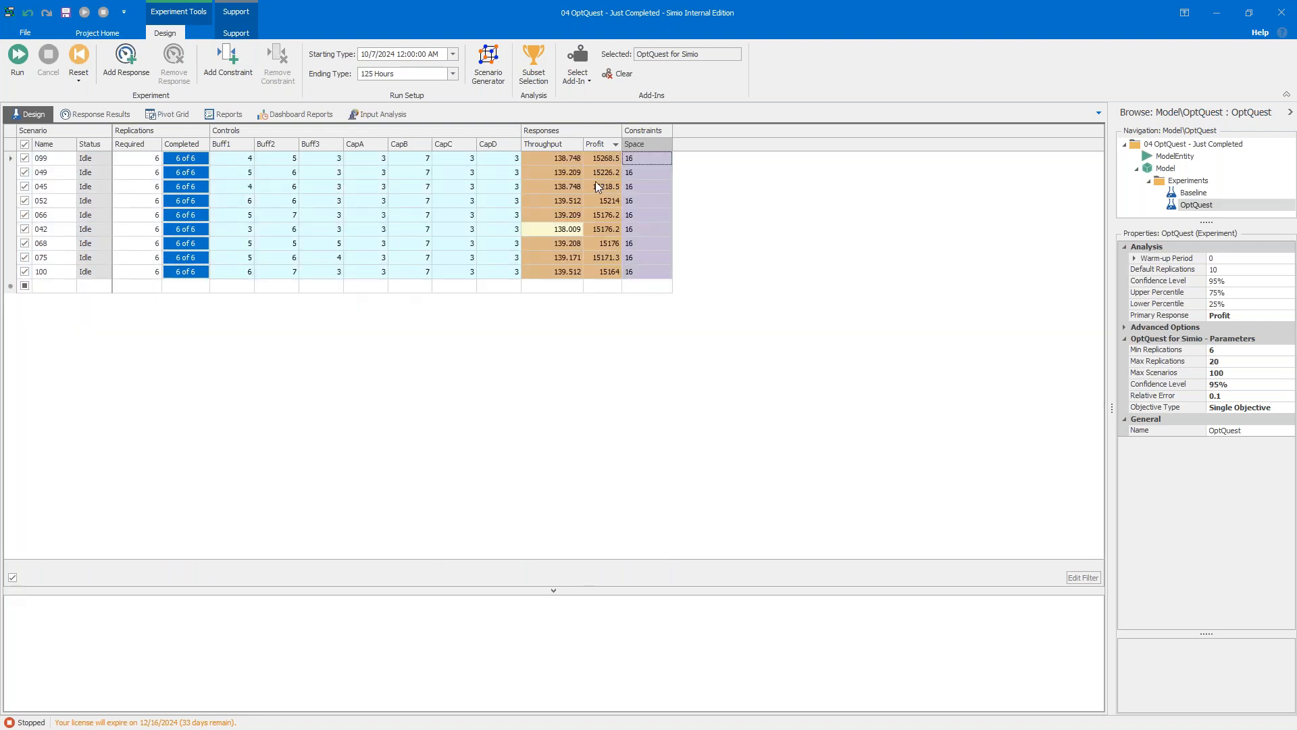
Step: Reset the OptQuest experiment's results and remove the OptQuest for Simio add-in from it
left_click(122, 52)
left_click(87, 67)
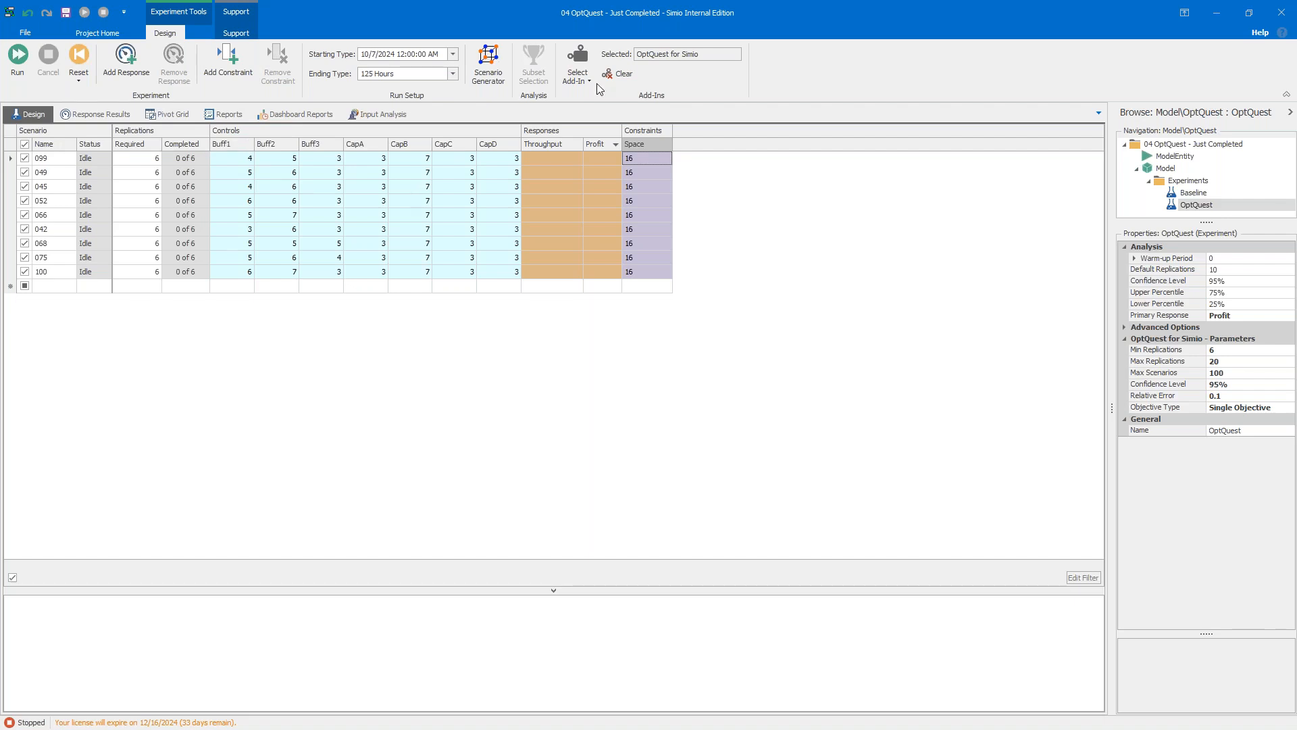
left_click(617, 74)
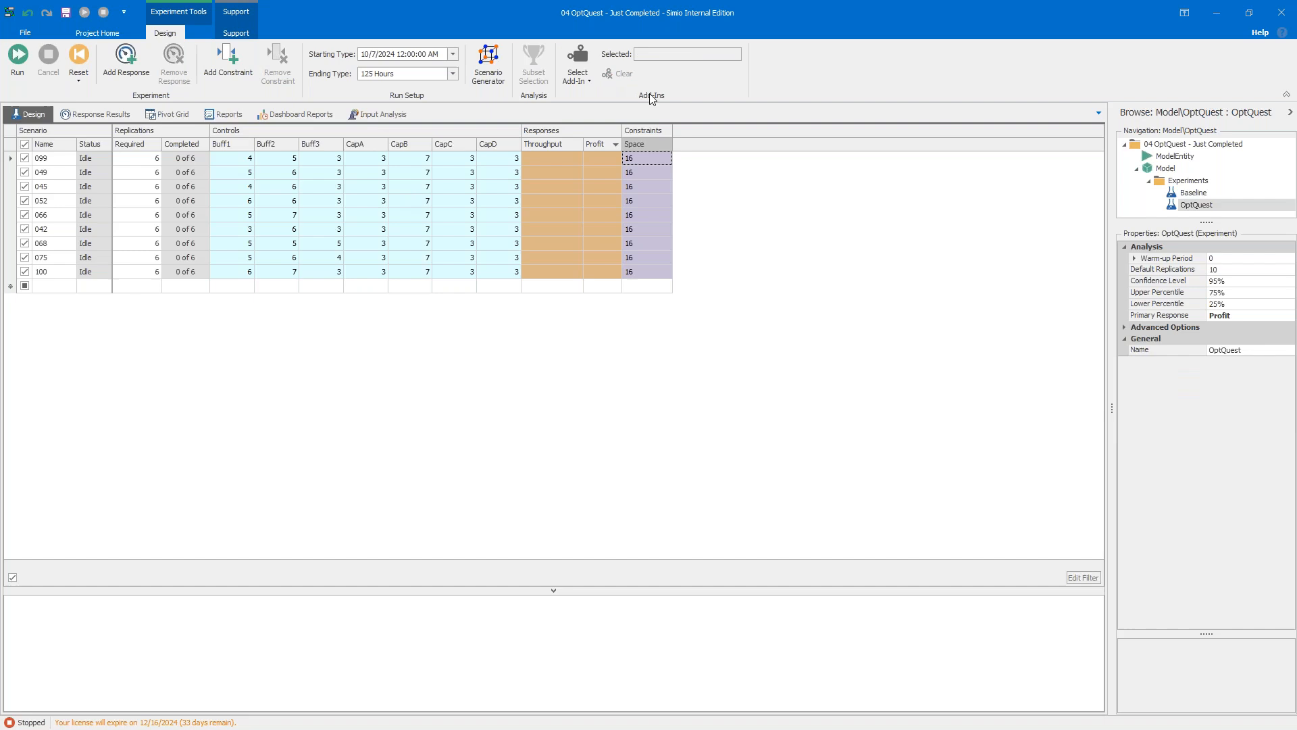
Step: Attach the Select Best Scenario using KN add-in to the experiment and set its Indifference Zone to 50
left_click(593, 82)
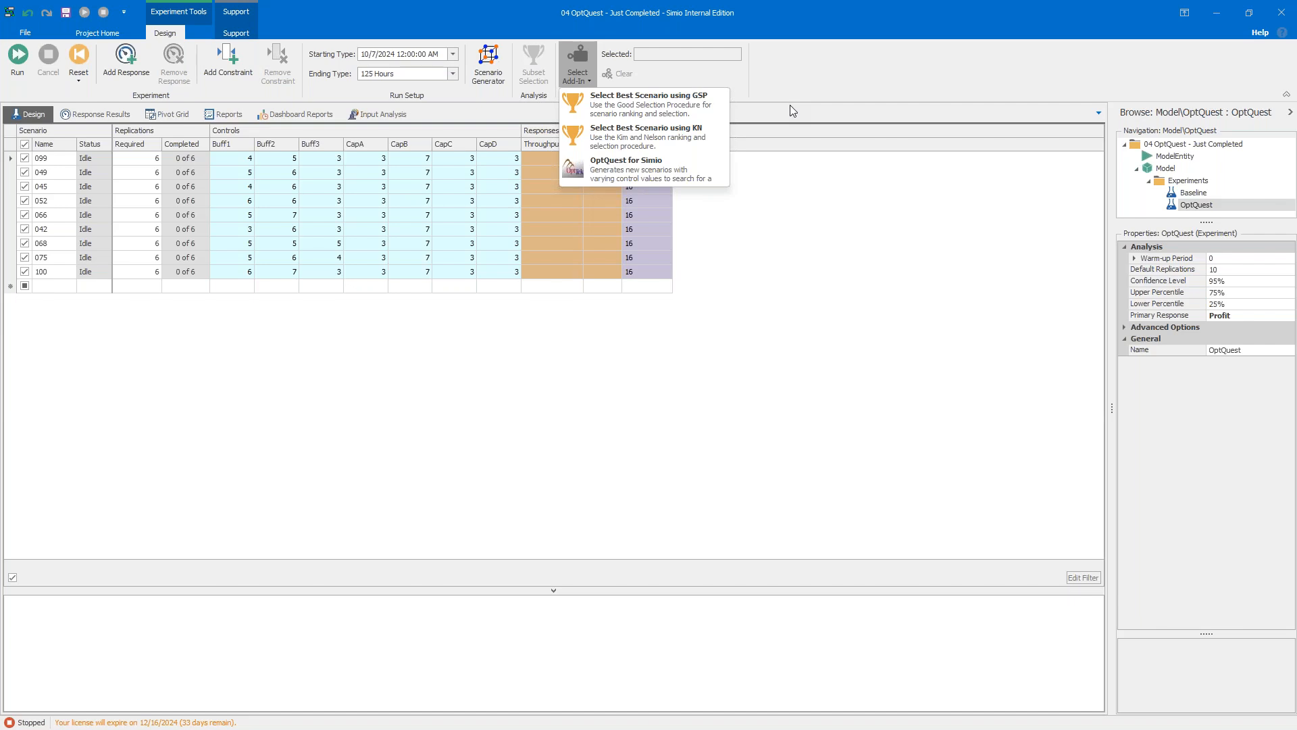
left_click(680, 130)
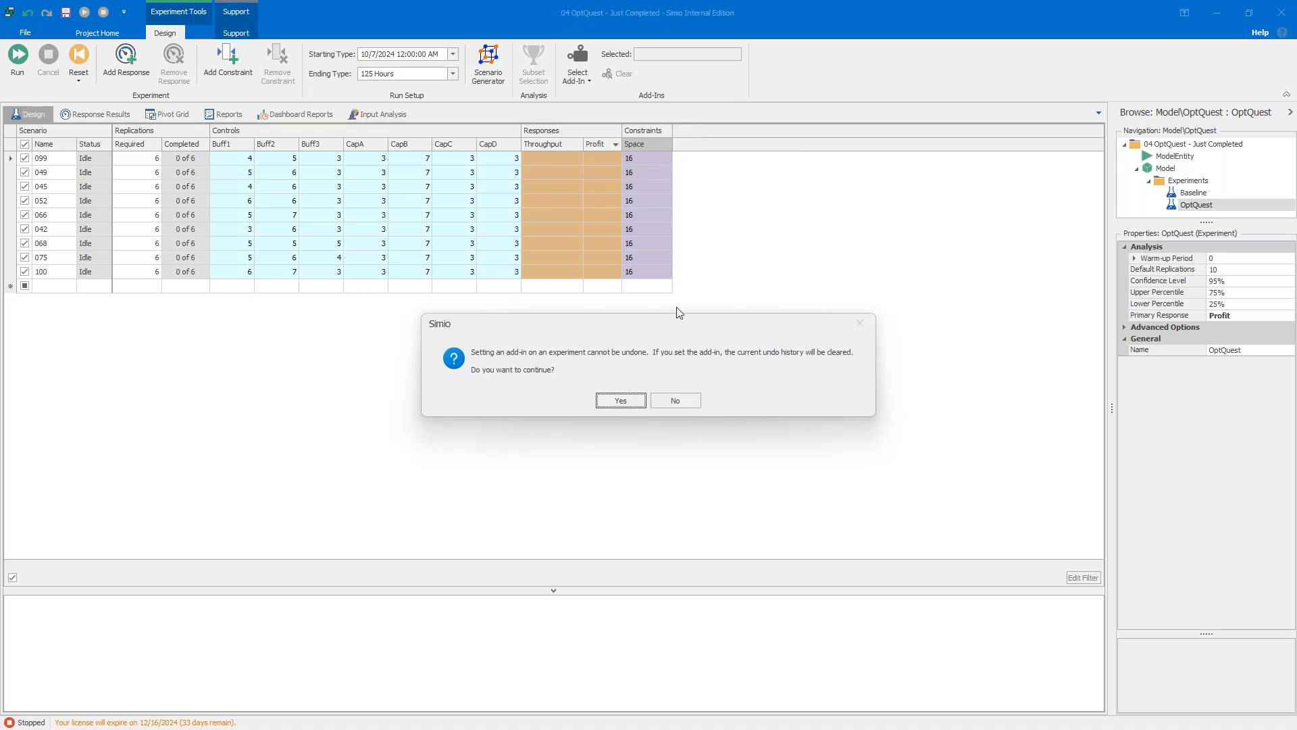
left_click(621, 401)
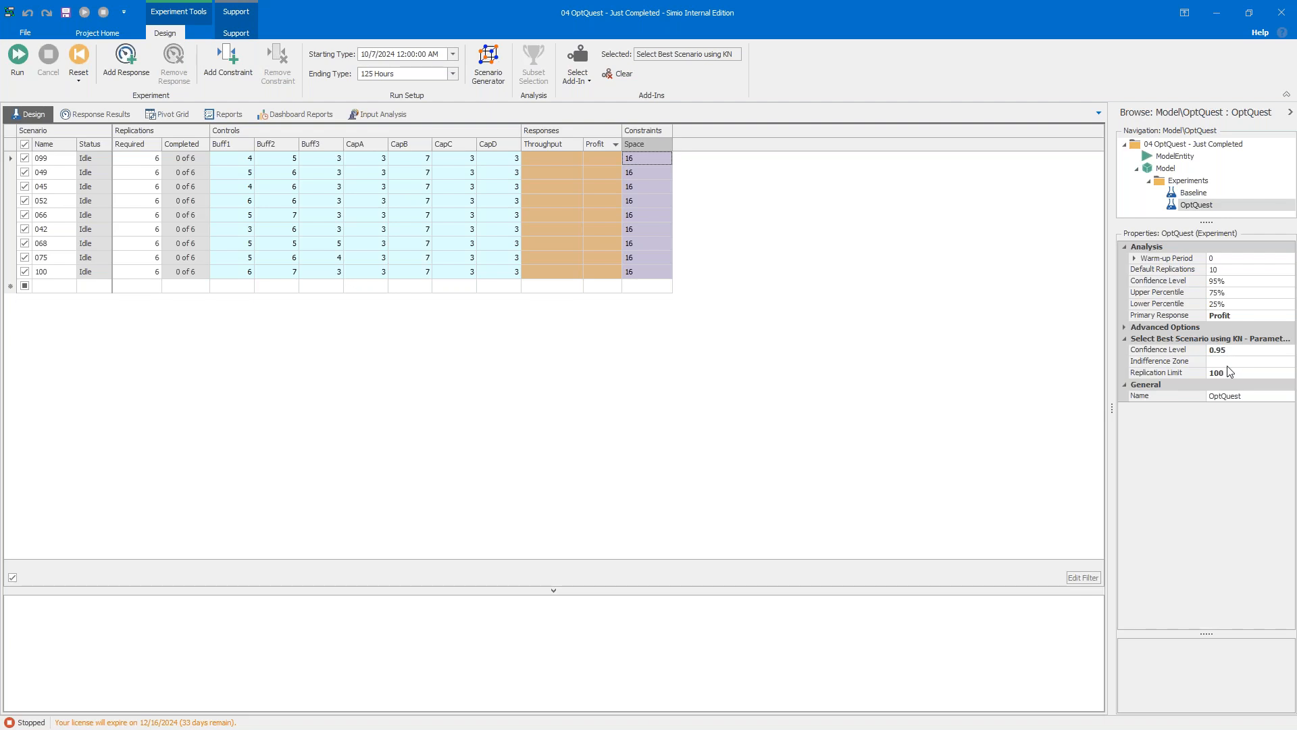
left_click(1250, 361)
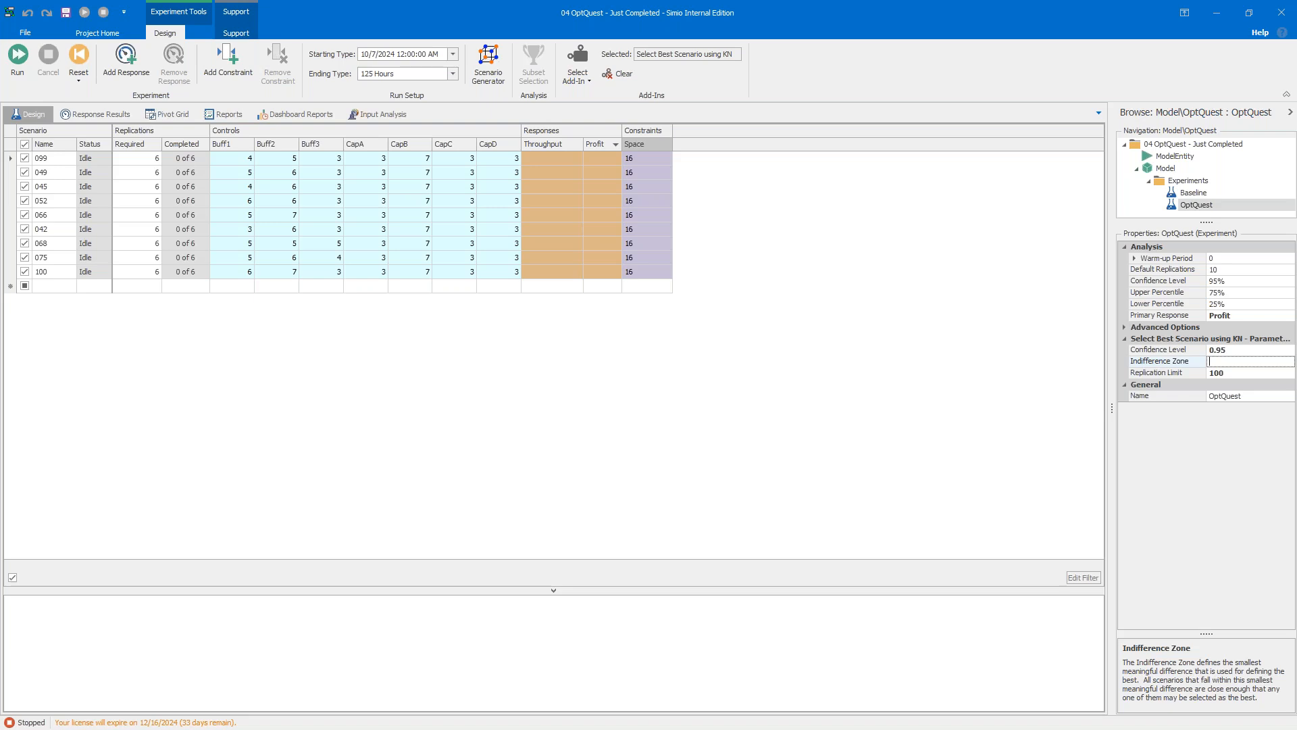
type("50")
Step: Run the KN selection on the remaining scenarios, accepting the loss of undo history, and cancel the run
left_click(18, 57)
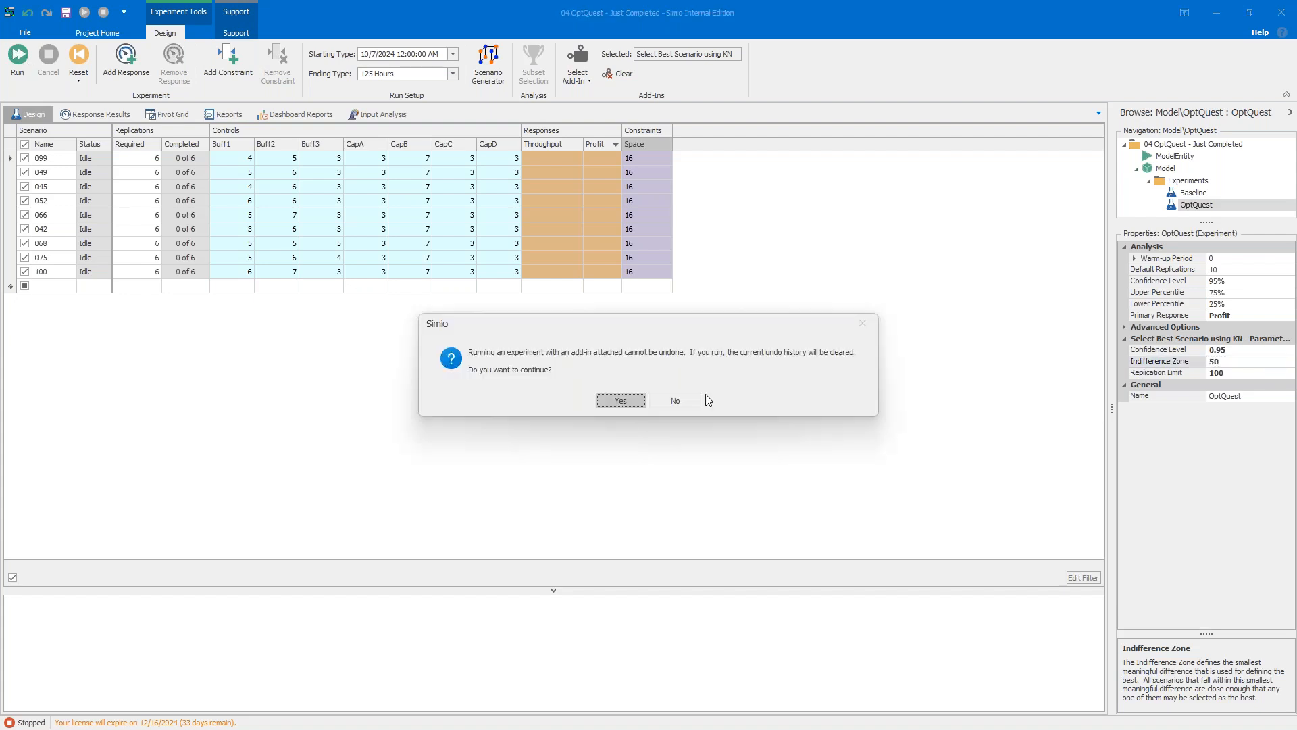
key("Return")
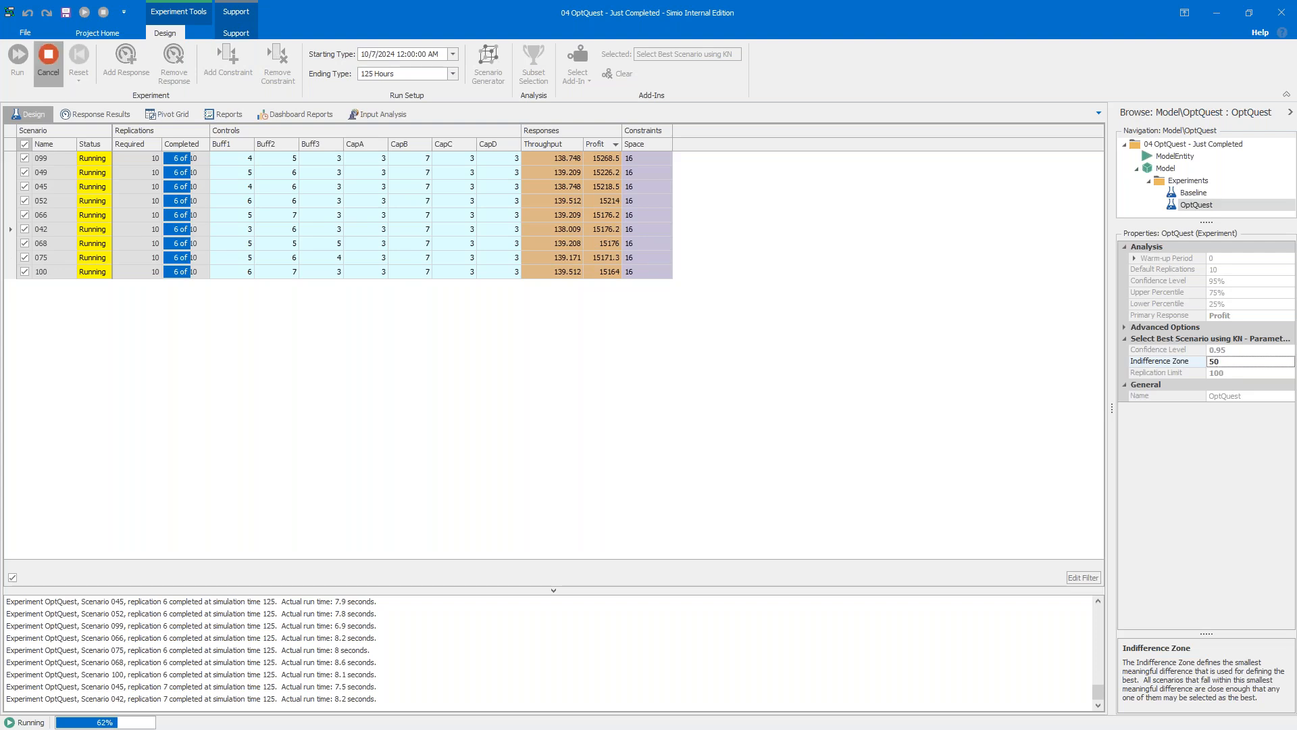
left_click(48, 61)
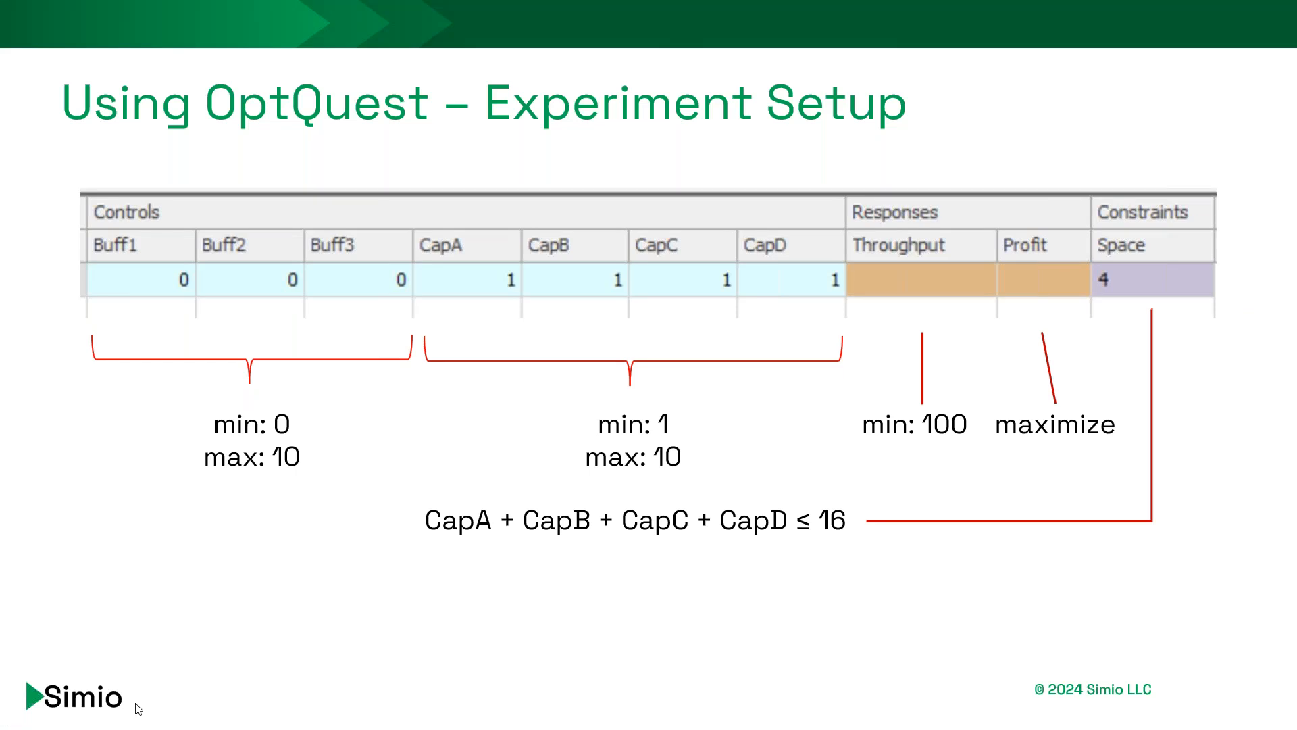
left_click(472, 633)
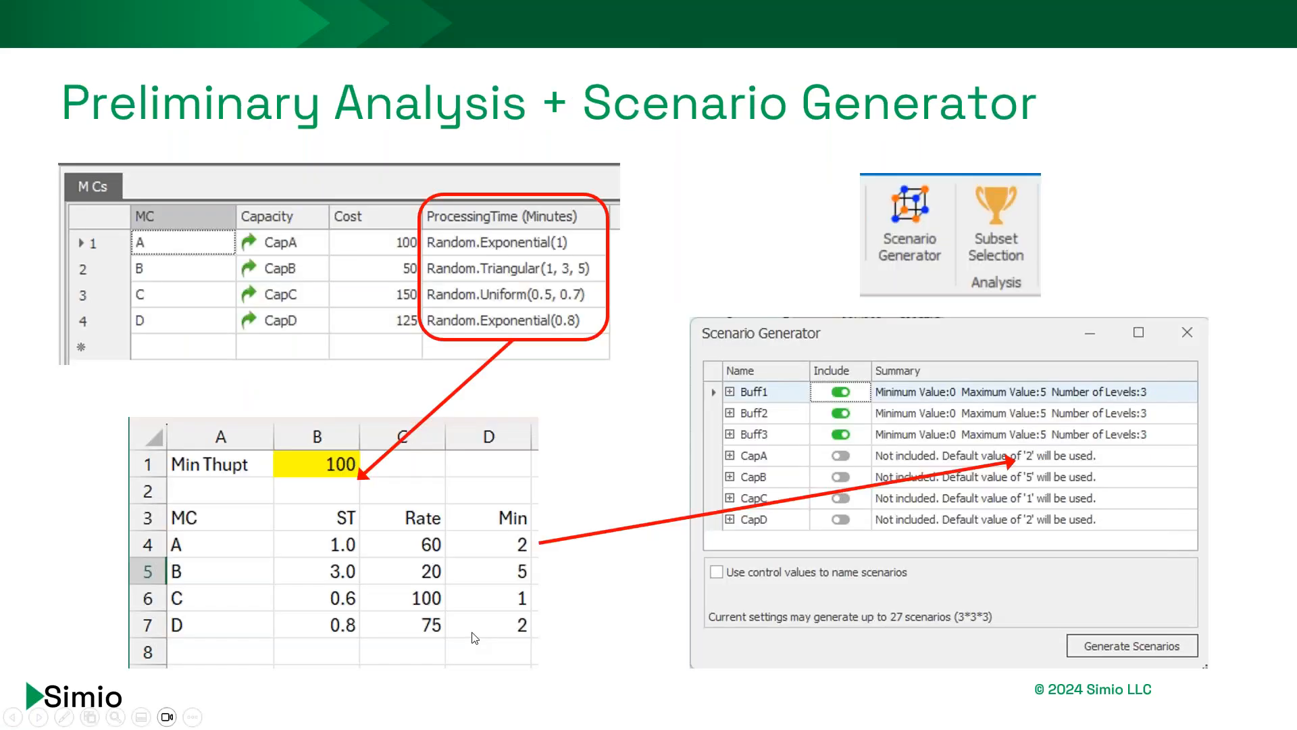
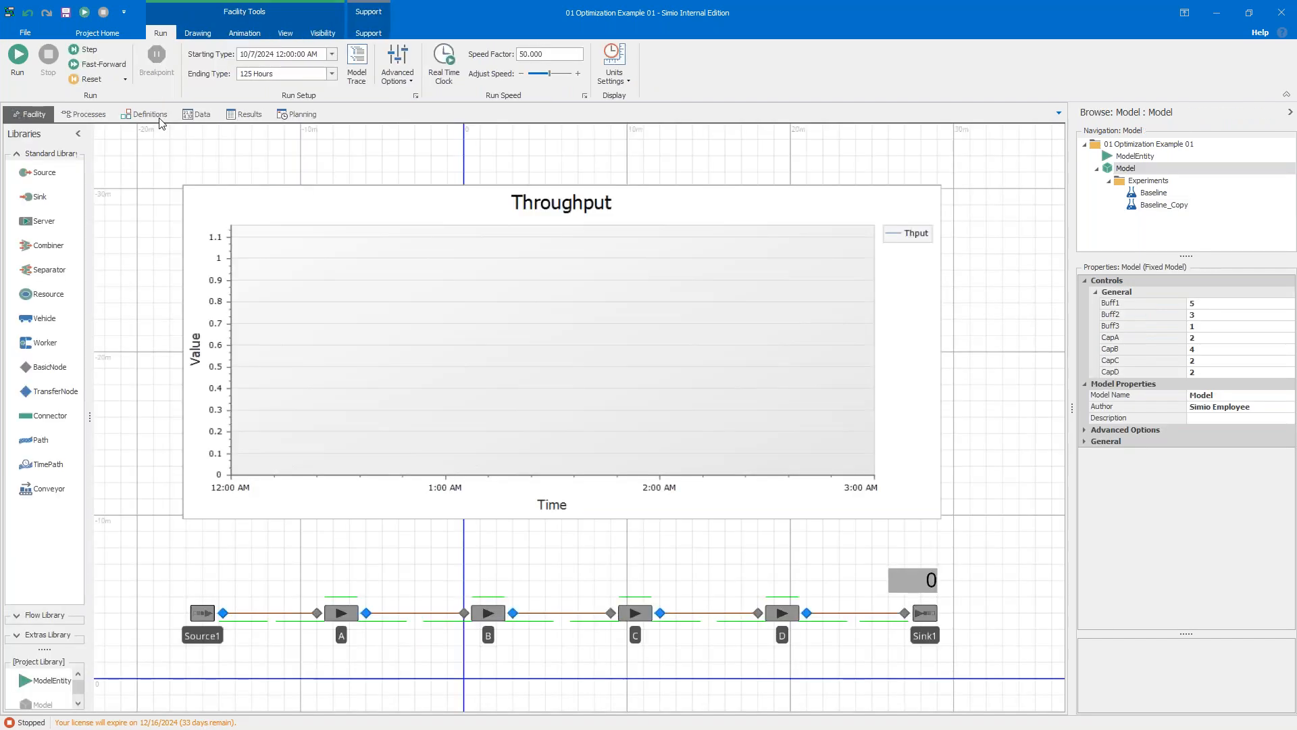
Step: Set the default value of the model's CapA property to 2 in the 01 Optimization Example 01 project
left_click(157, 116)
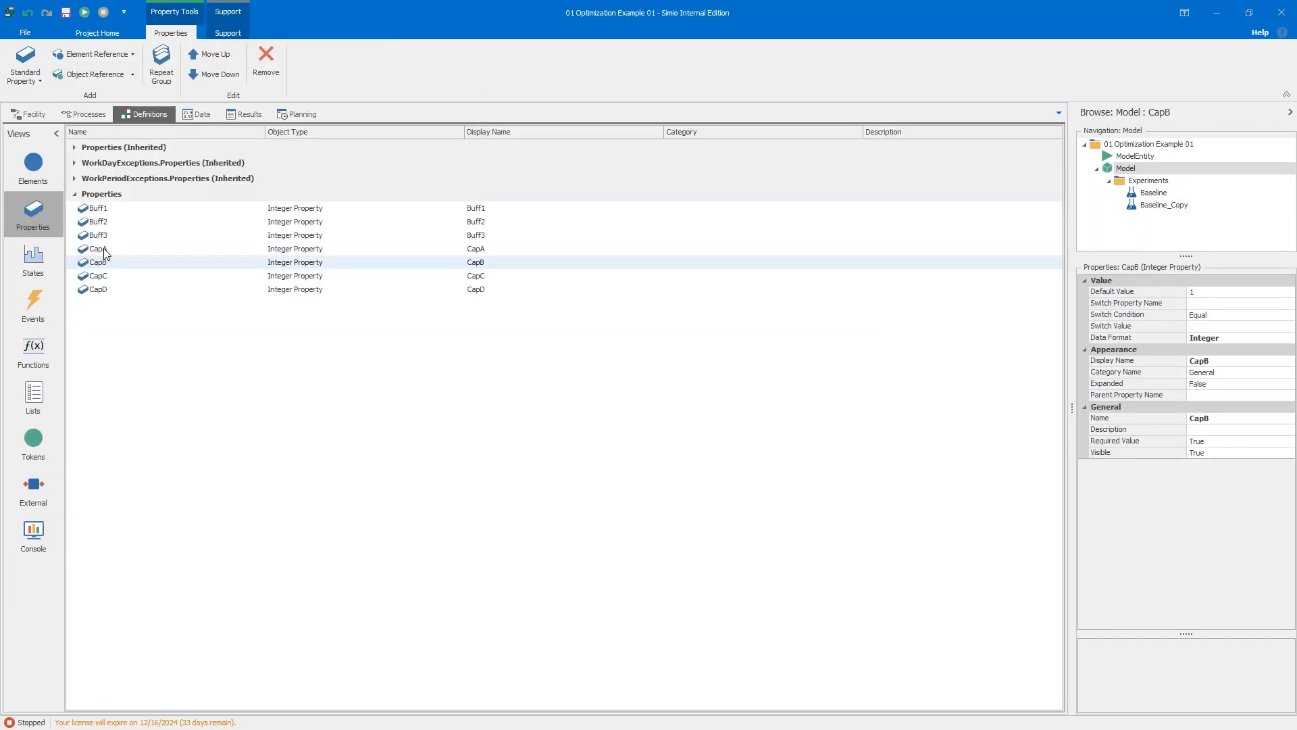
left_click(105, 250)
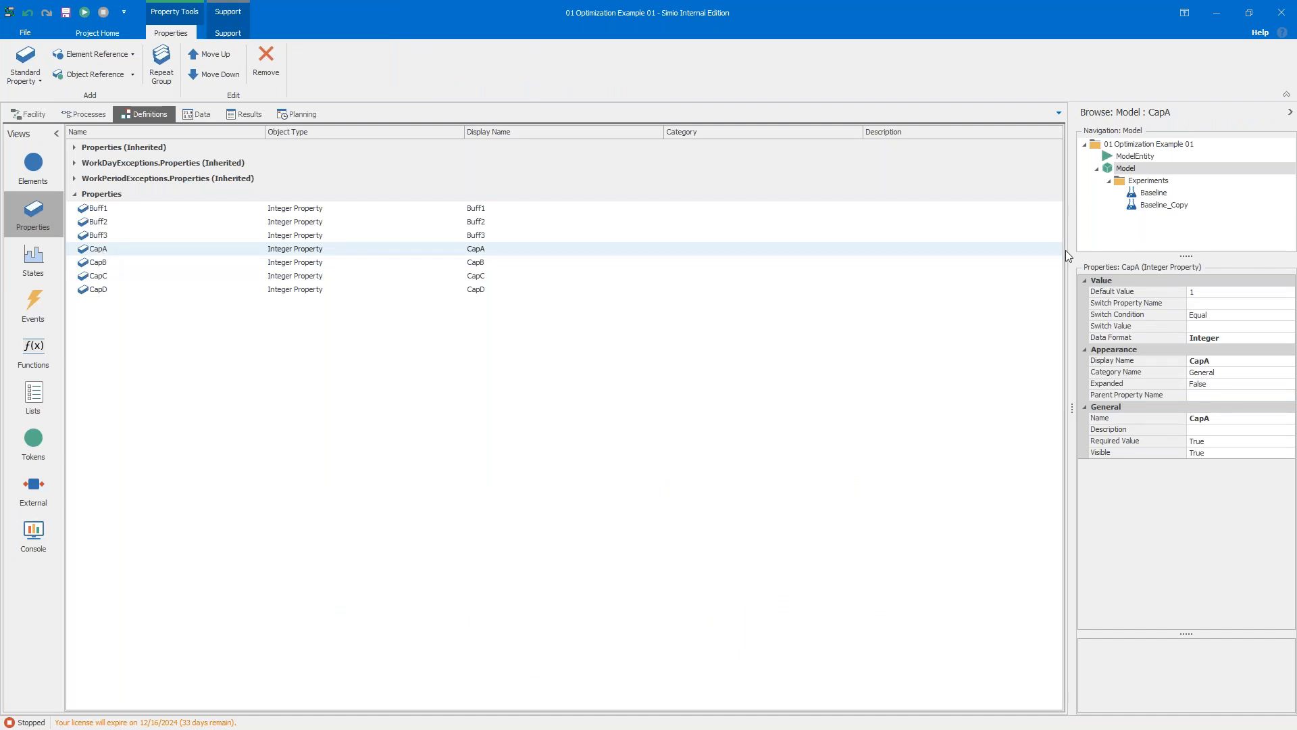
left_click(1161, 292)
type("2")
key("Return")
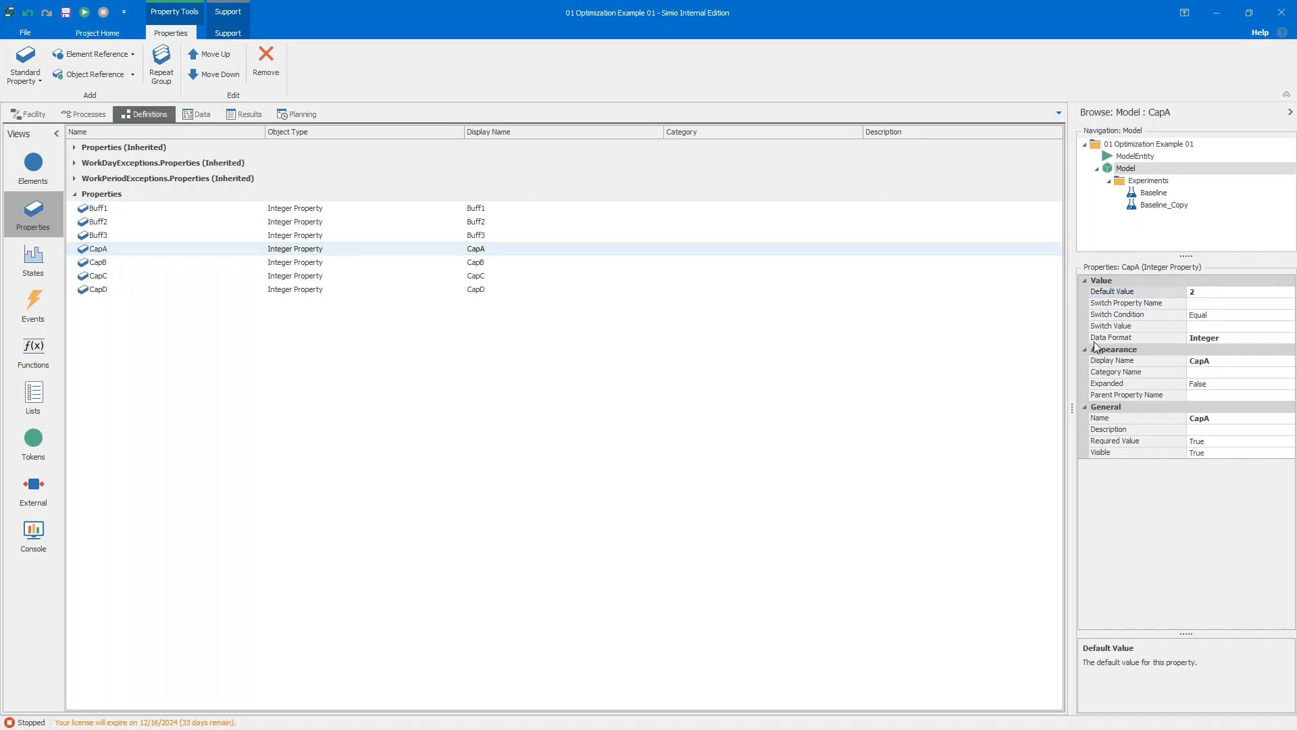
Step: Set the default value of the CapB property to 5 and of the CapD property to 2
left_click(475, 262)
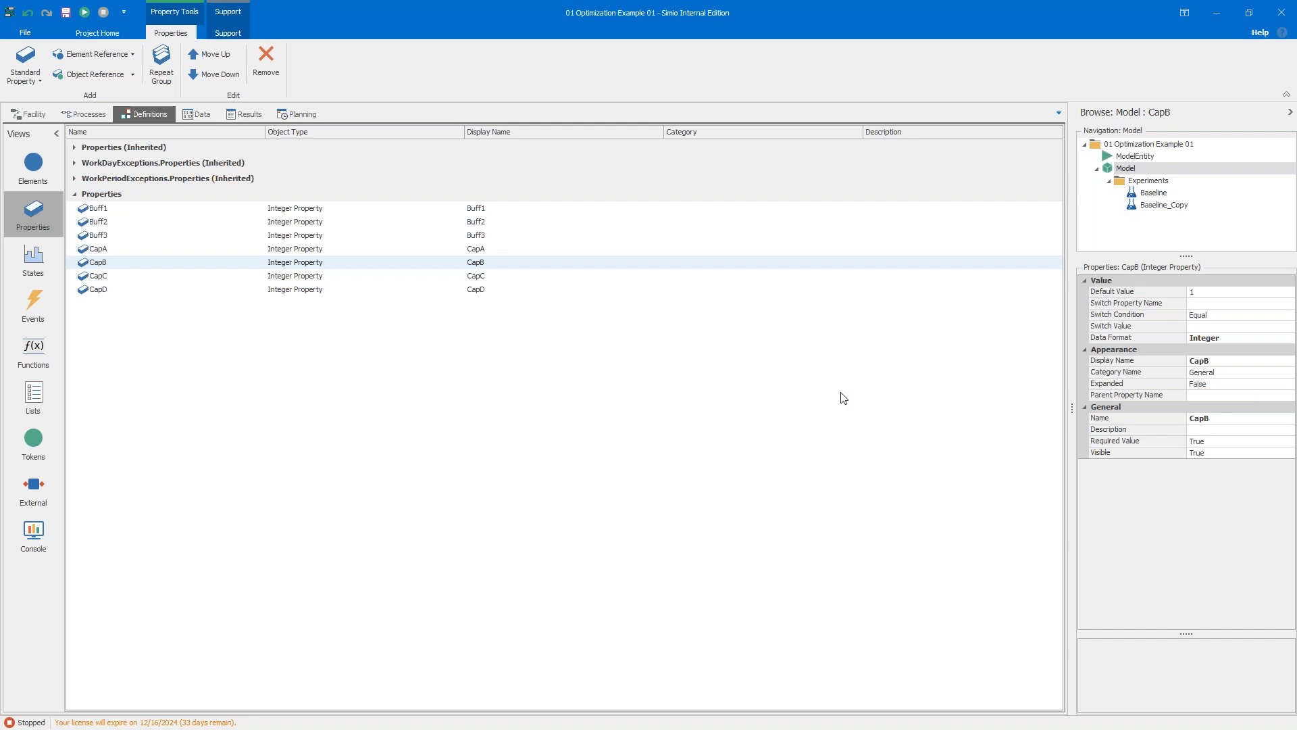
type("5")
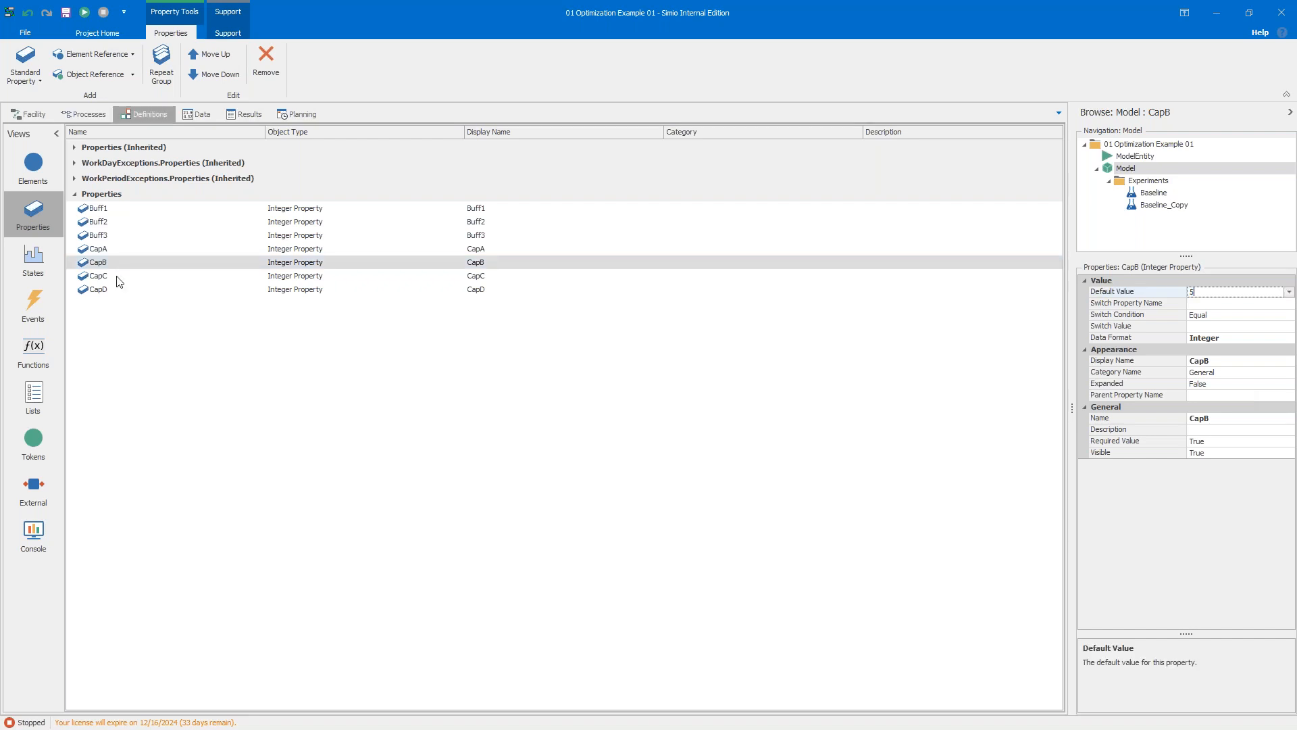
left_click(419, 341)
key("Down")
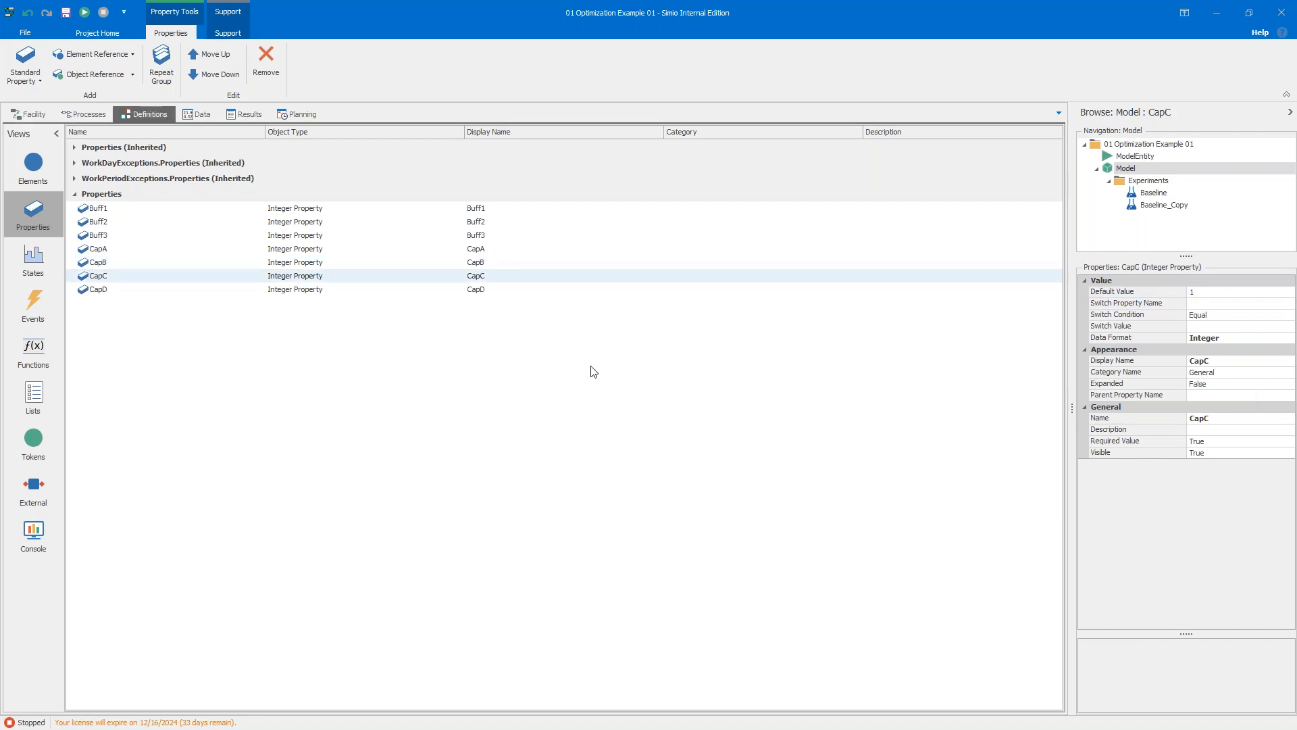
left_click(99, 290)
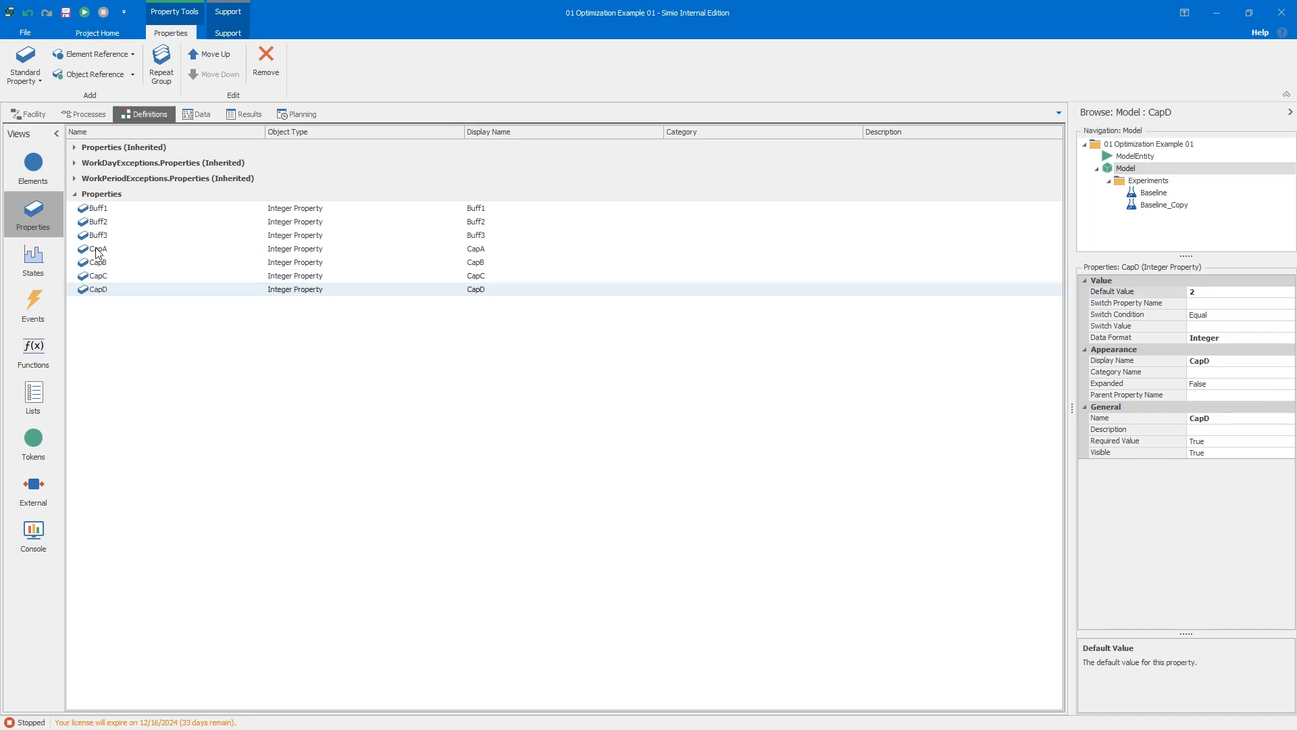
Step: Check the default values of the CapA, CapC and CapD properties
left_click(98, 250)
left_click(99, 276)
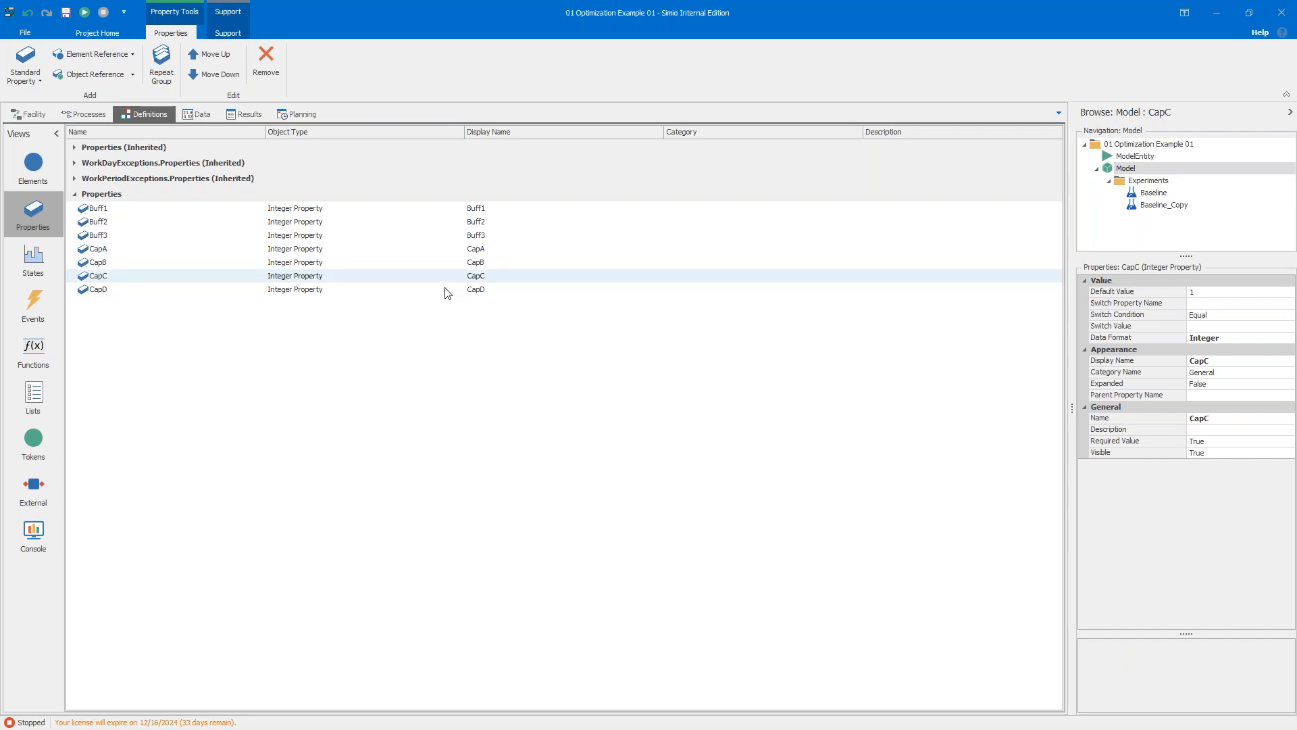
left_click(444, 291)
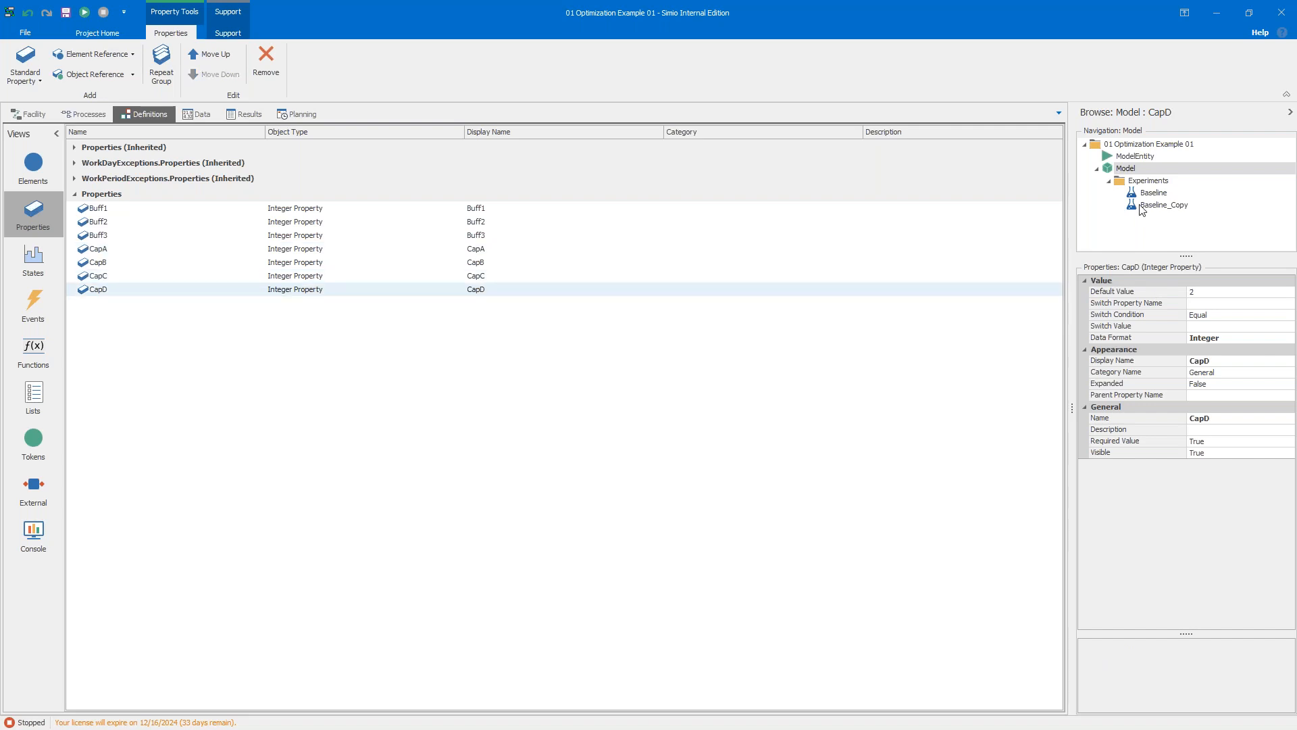
Step: In the Scenario Generator for the Baseline_Copy experiment, include Buff1 with a maximum of 5 and 3 levels
left_click(1141, 207)
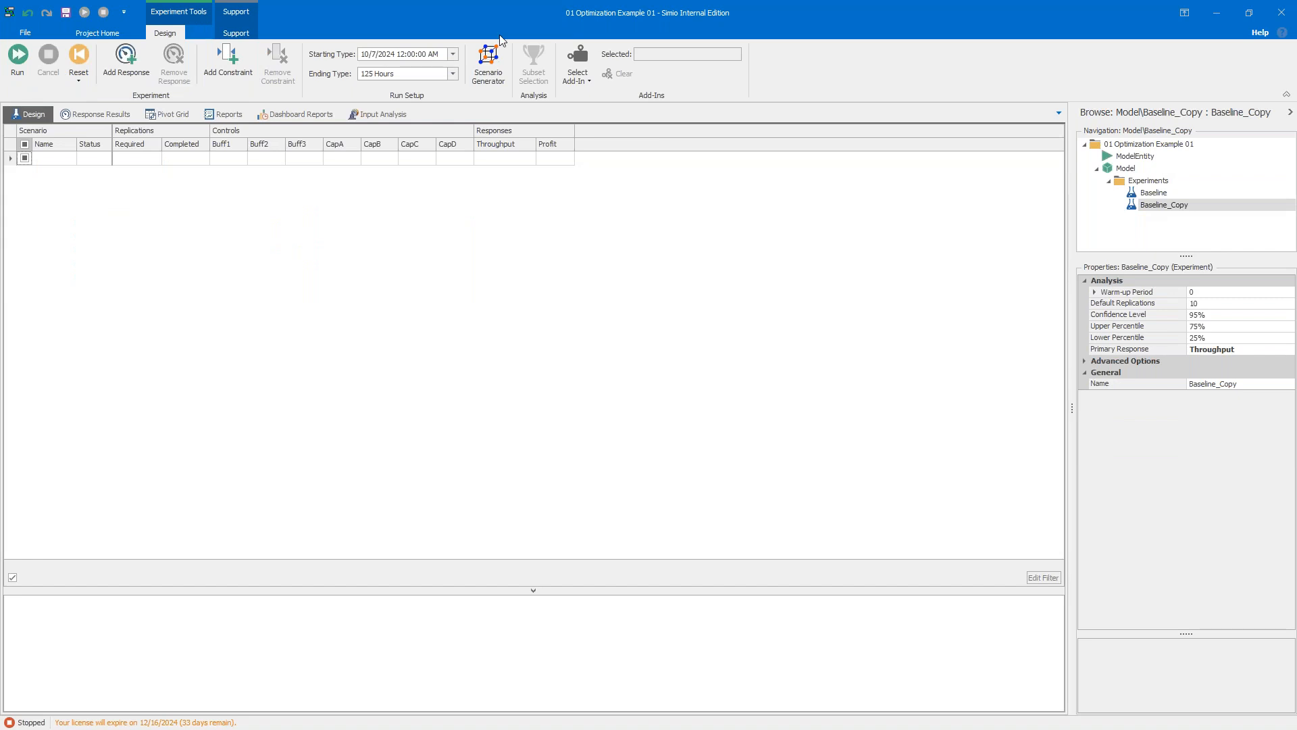
left_click(484, 76)
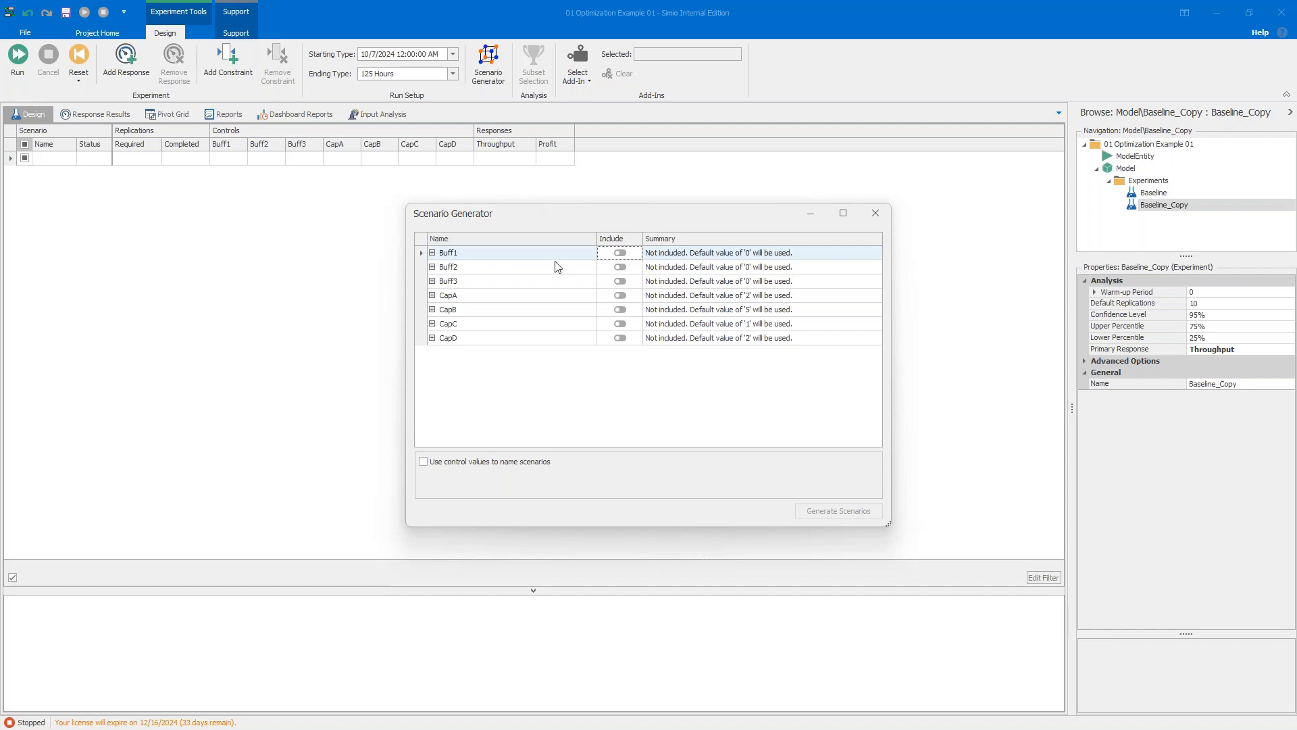
key("space")
left_click(432, 253)
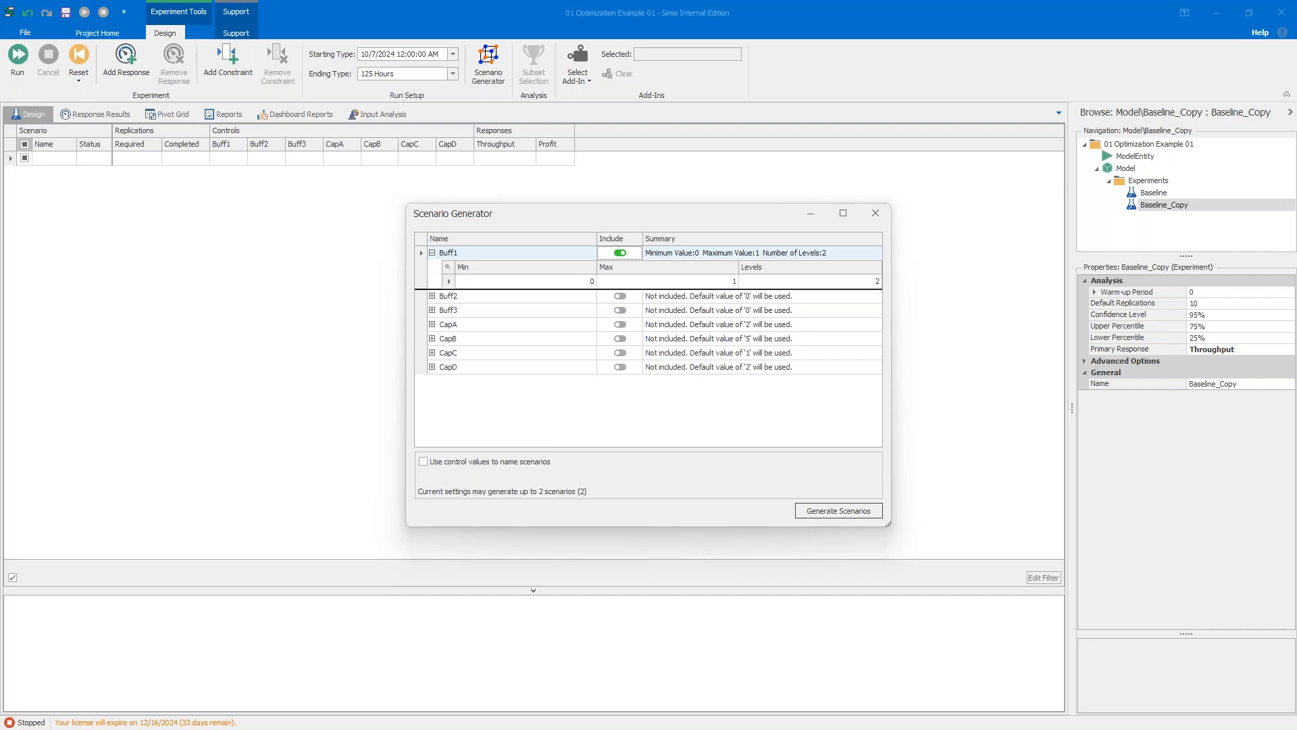
left_click_drag(720, 281, 907, 277)
type("5")
key("Tab")
type("3")
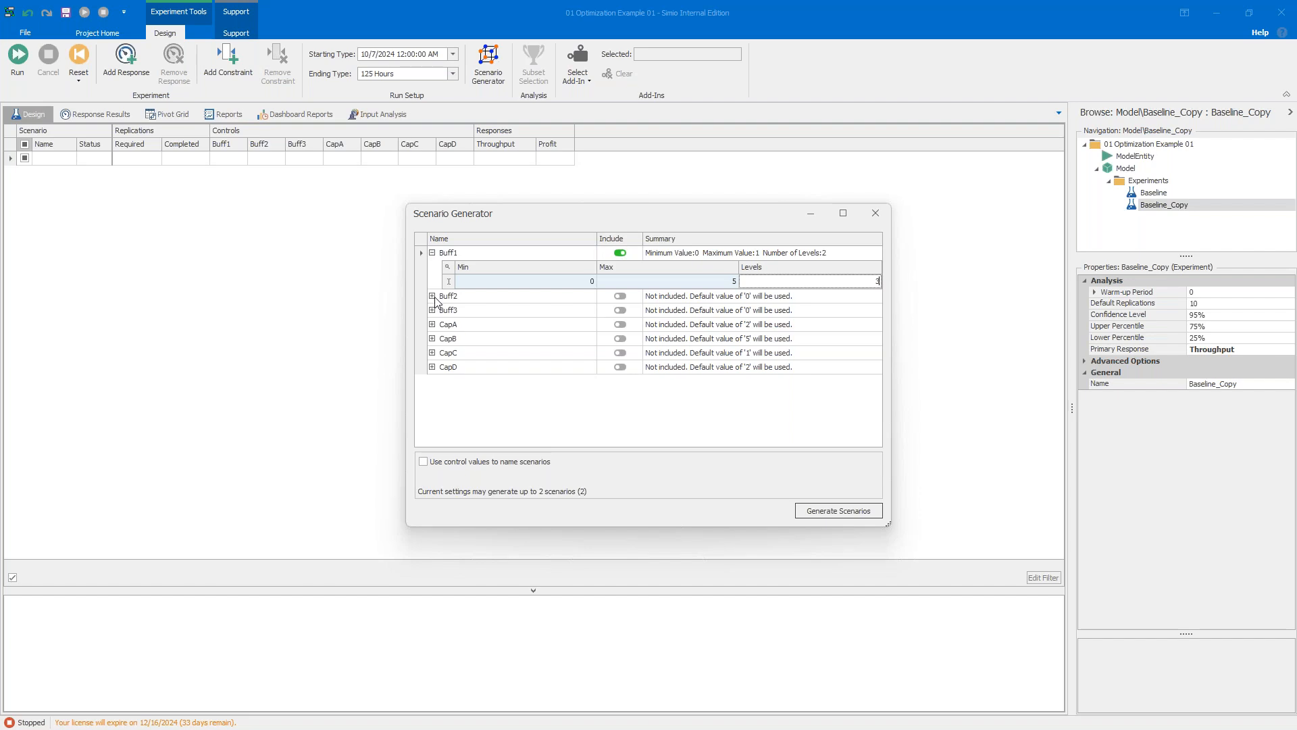
Step: Include Buff2 in the scenario generation with a maximum of 5 and 3 levels
left_click(628, 299)
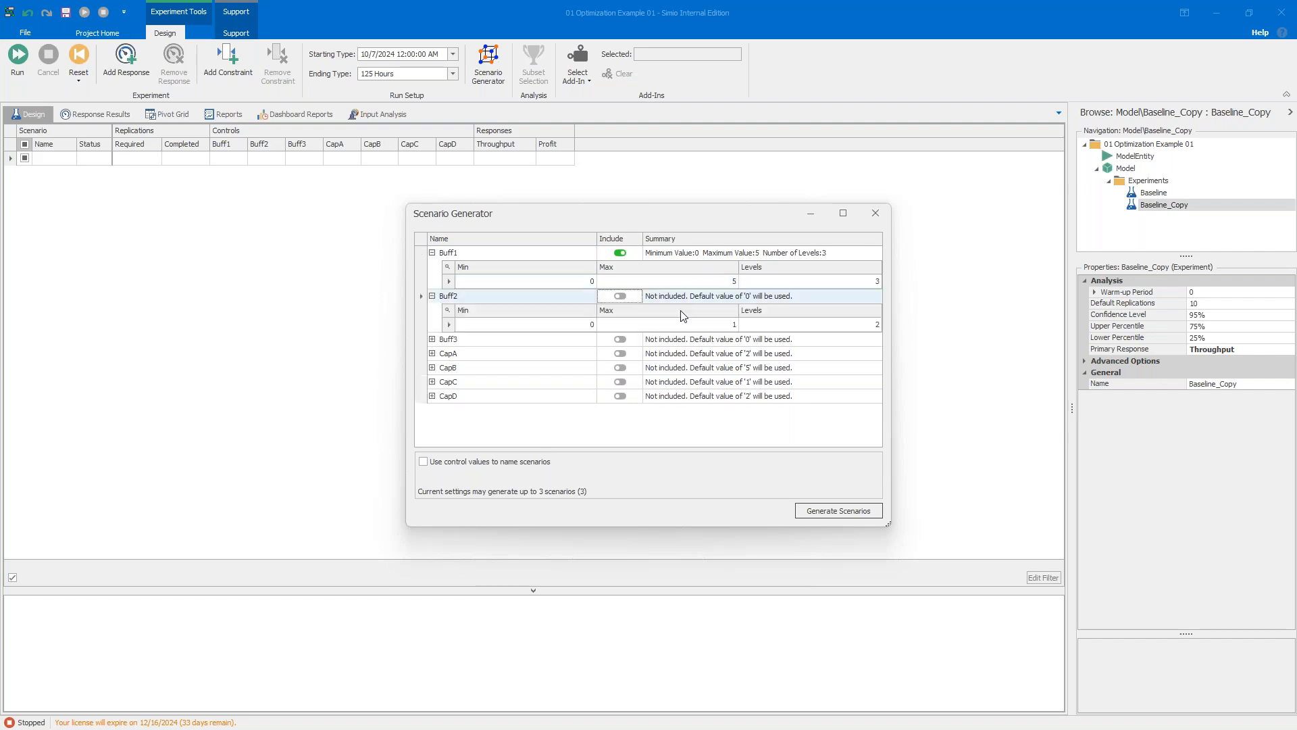
key("space")
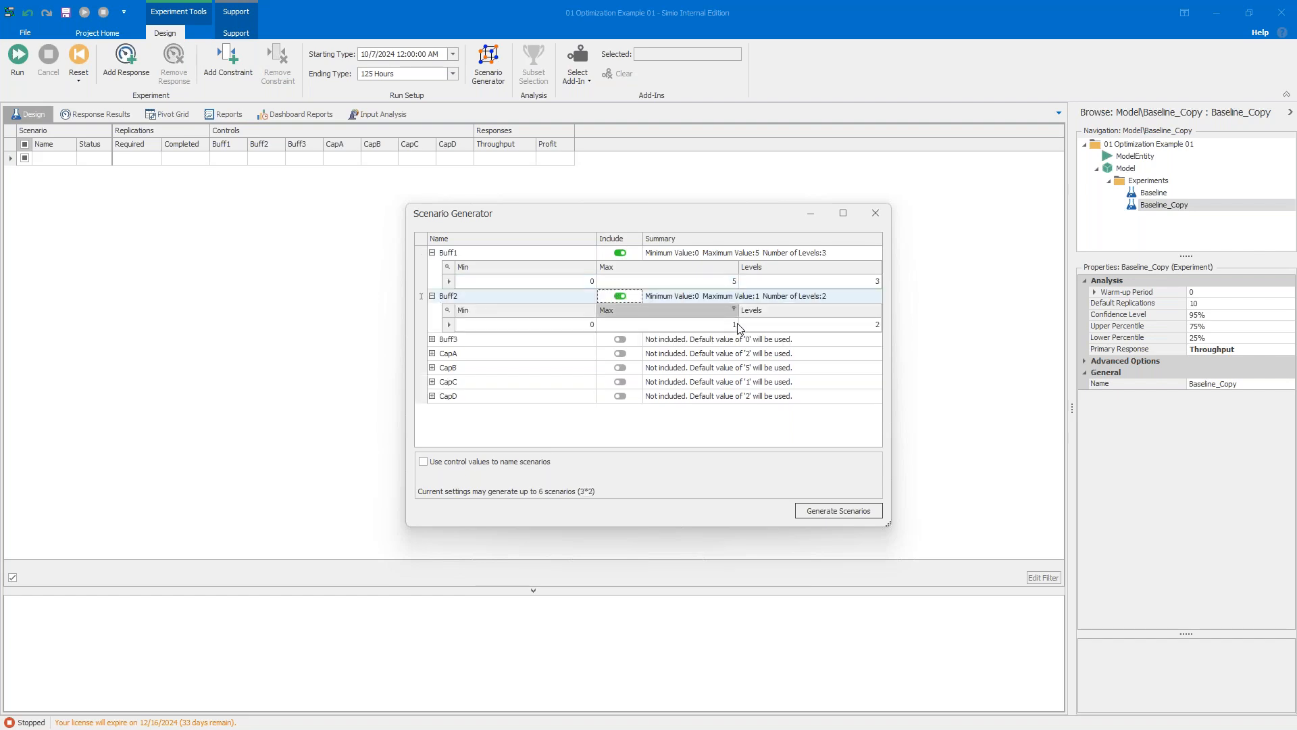
left_click(737, 325)
type("5")
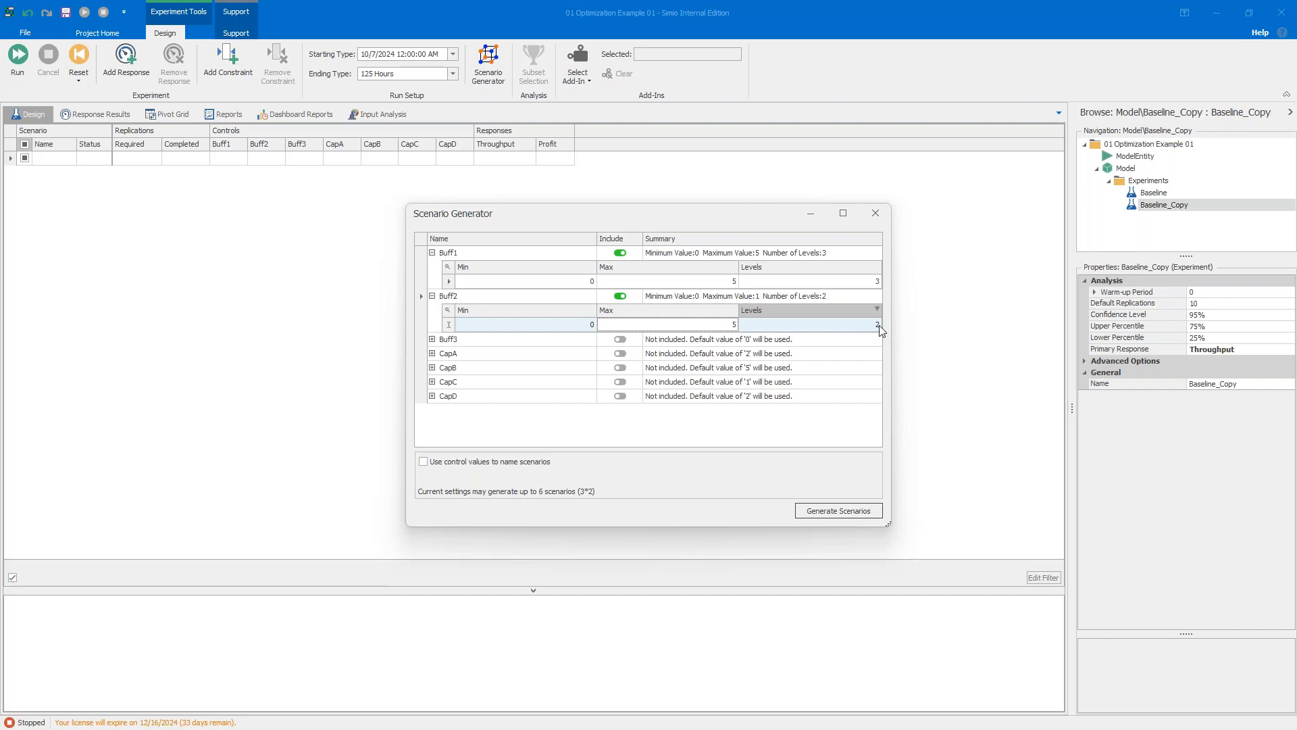
left_click(879, 325)
type("3")
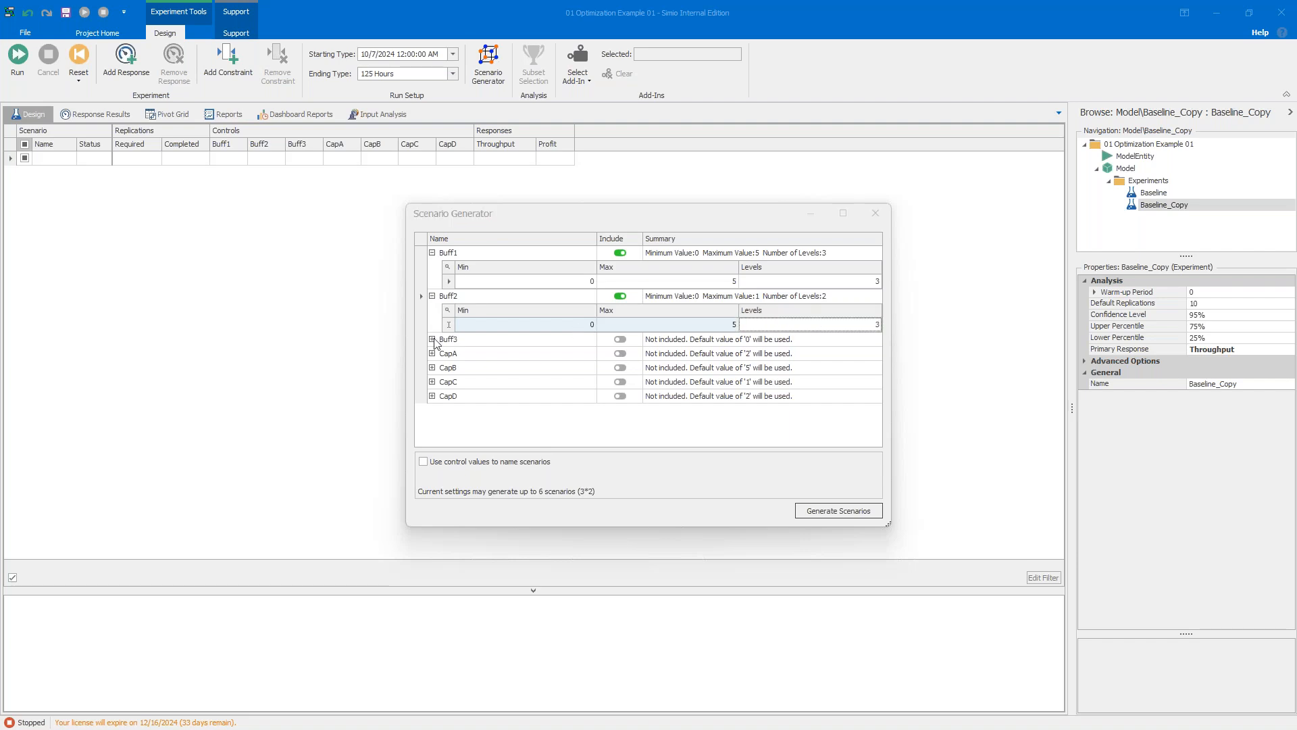
Step: Include Buff3 in the scenario generation with a maximum of 5 and 3 levels
left_click(431, 339)
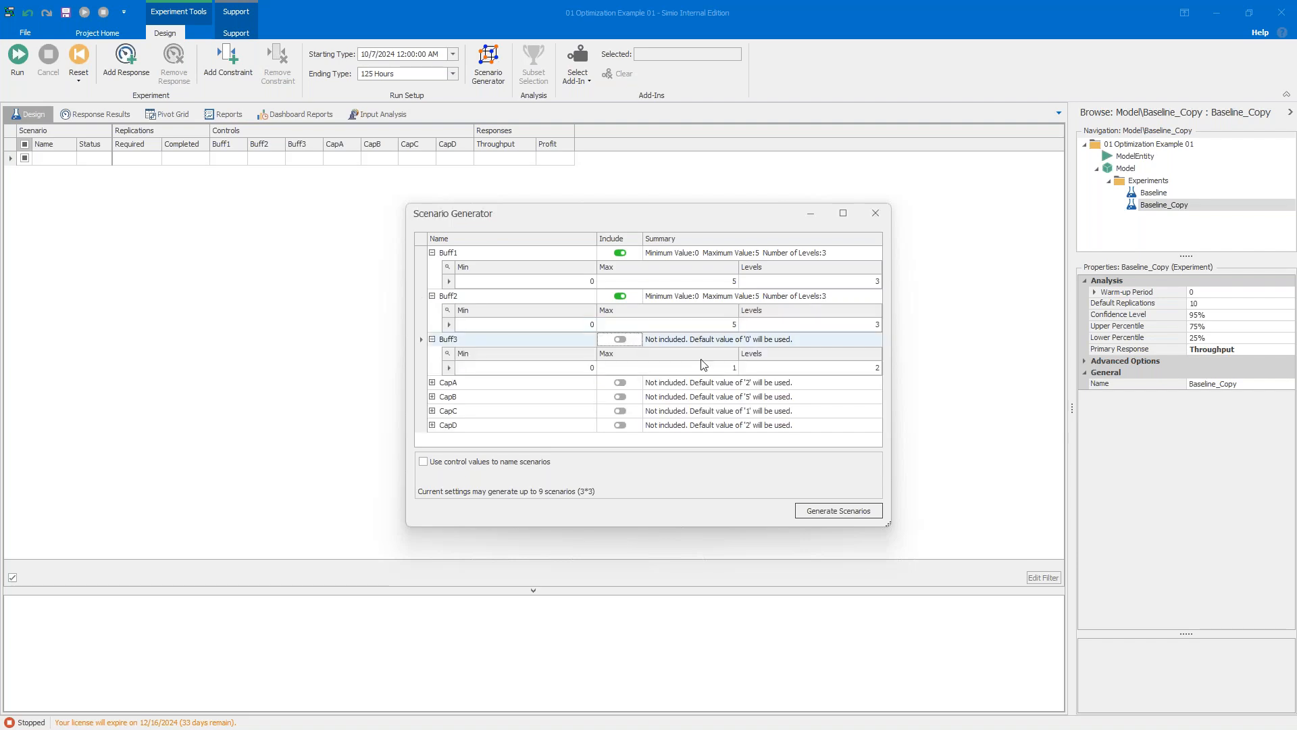
left_click(735, 369)
left_click(737, 369)
type("5")
left_click(877, 368)
type("3")
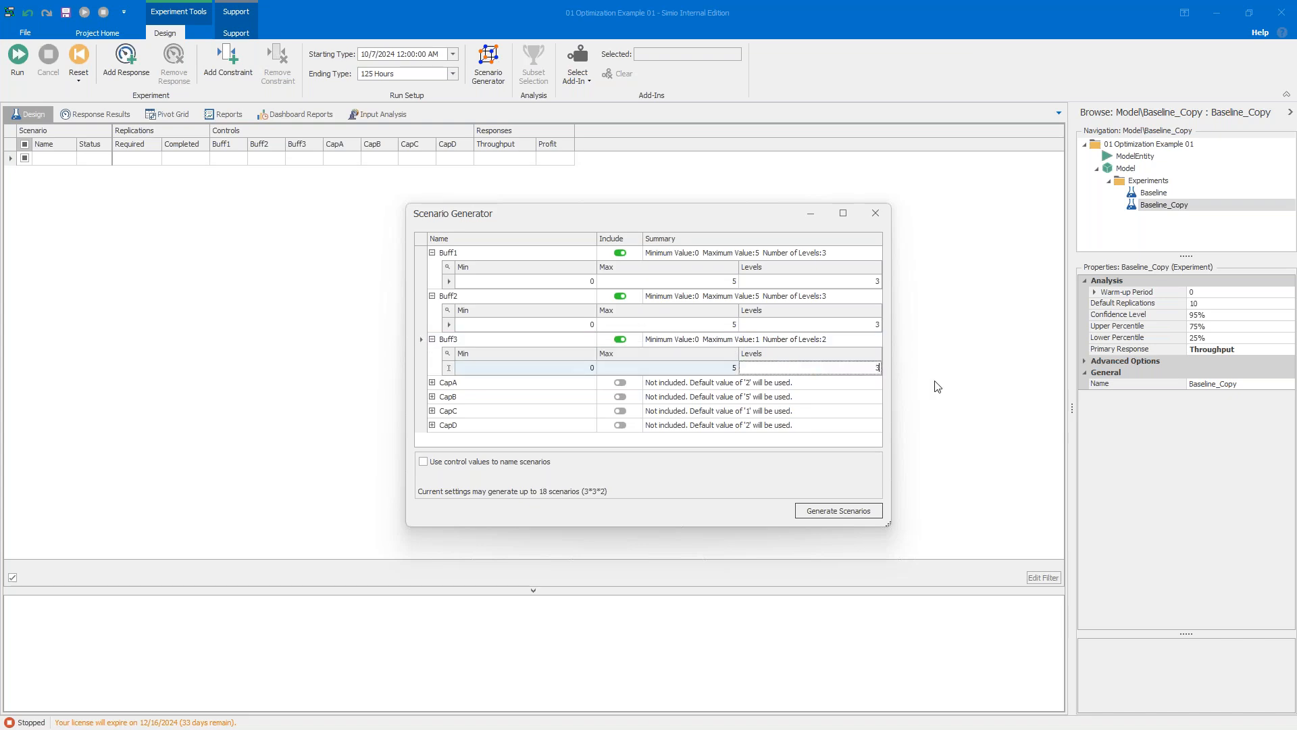
Step: Generate the scenarios from the three buffer ranges, leaving the four capacity controls at their default values
left_click(938, 386)
left_click(826, 397)
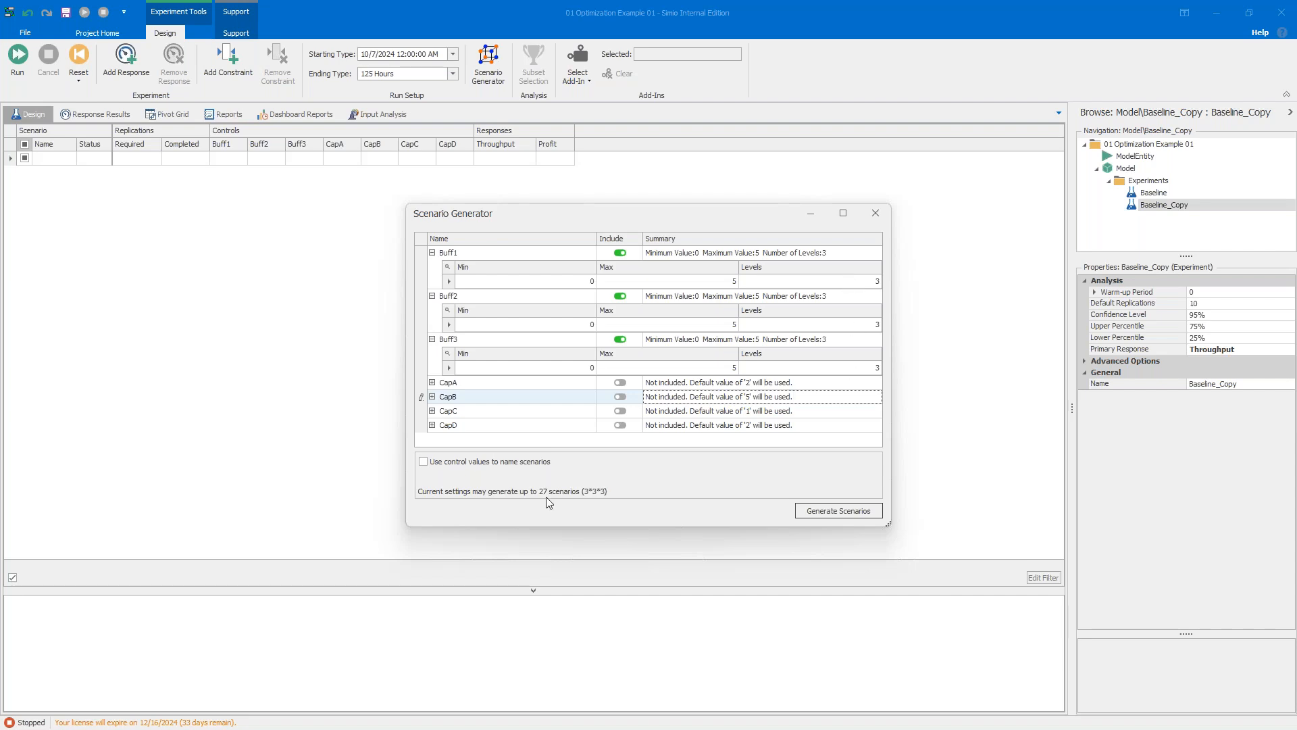
left_click(835, 514)
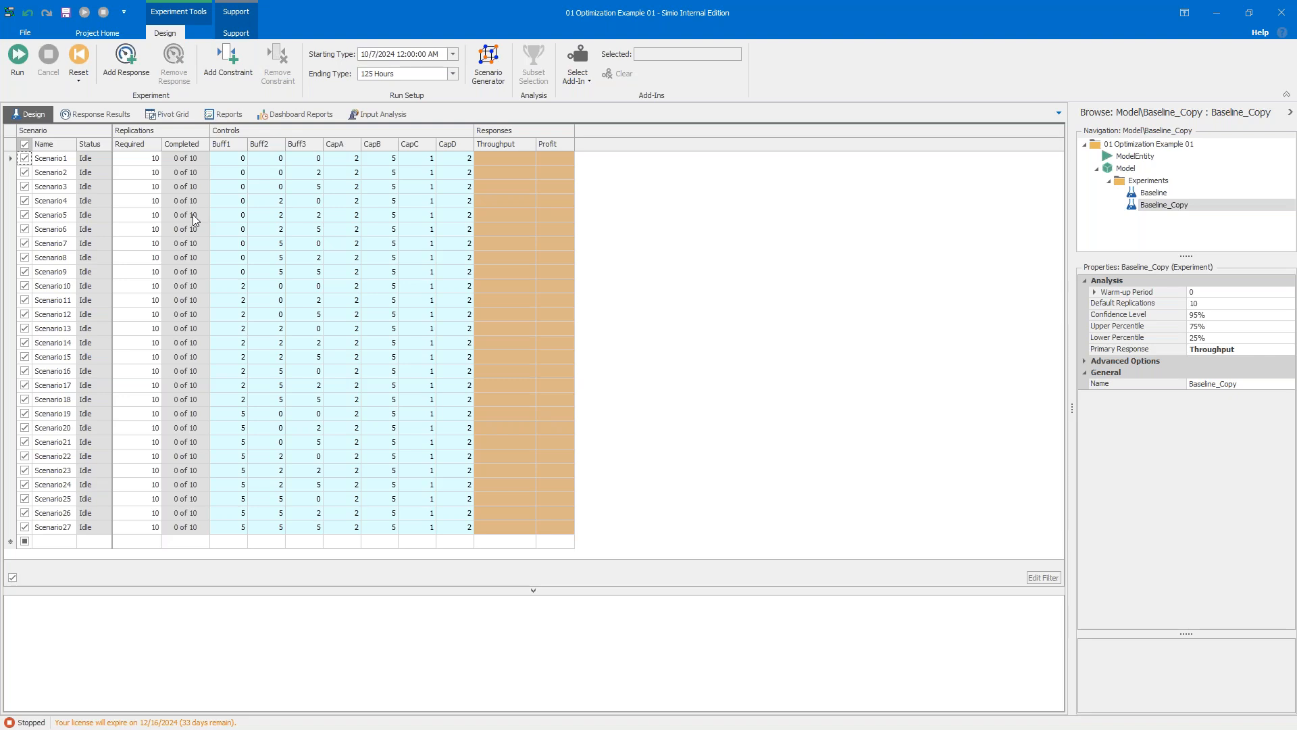
Step: Run Subset Selection on the SG01 experiment's scenario results to flag the potentially best scenarios
left_click(301, 115)
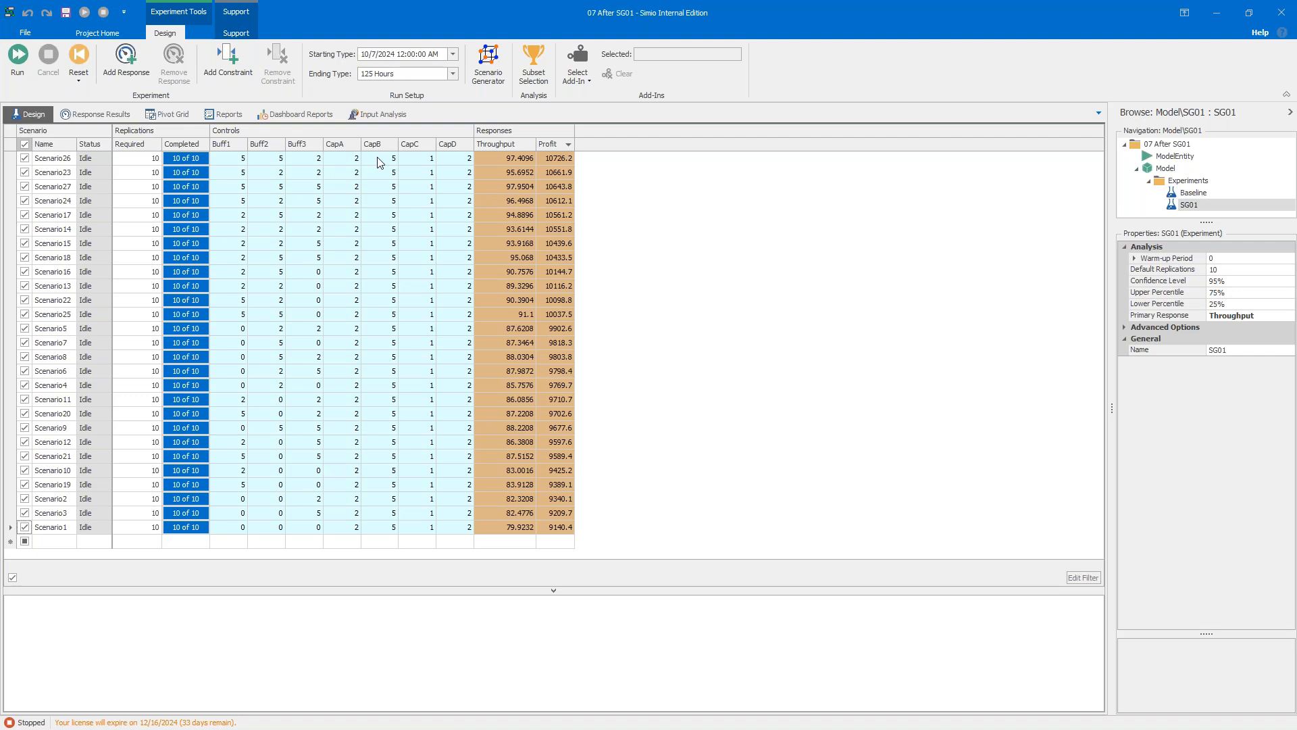
left_click(551, 144)
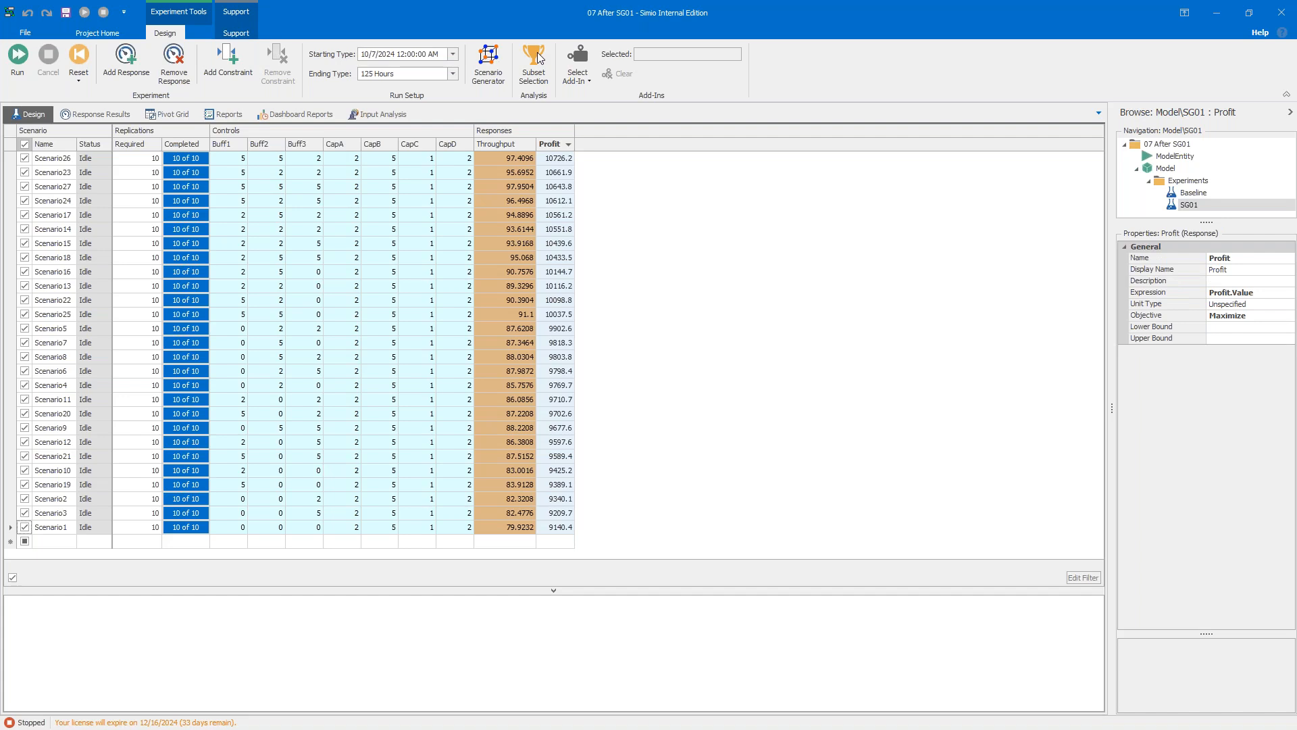
left_click(540, 59)
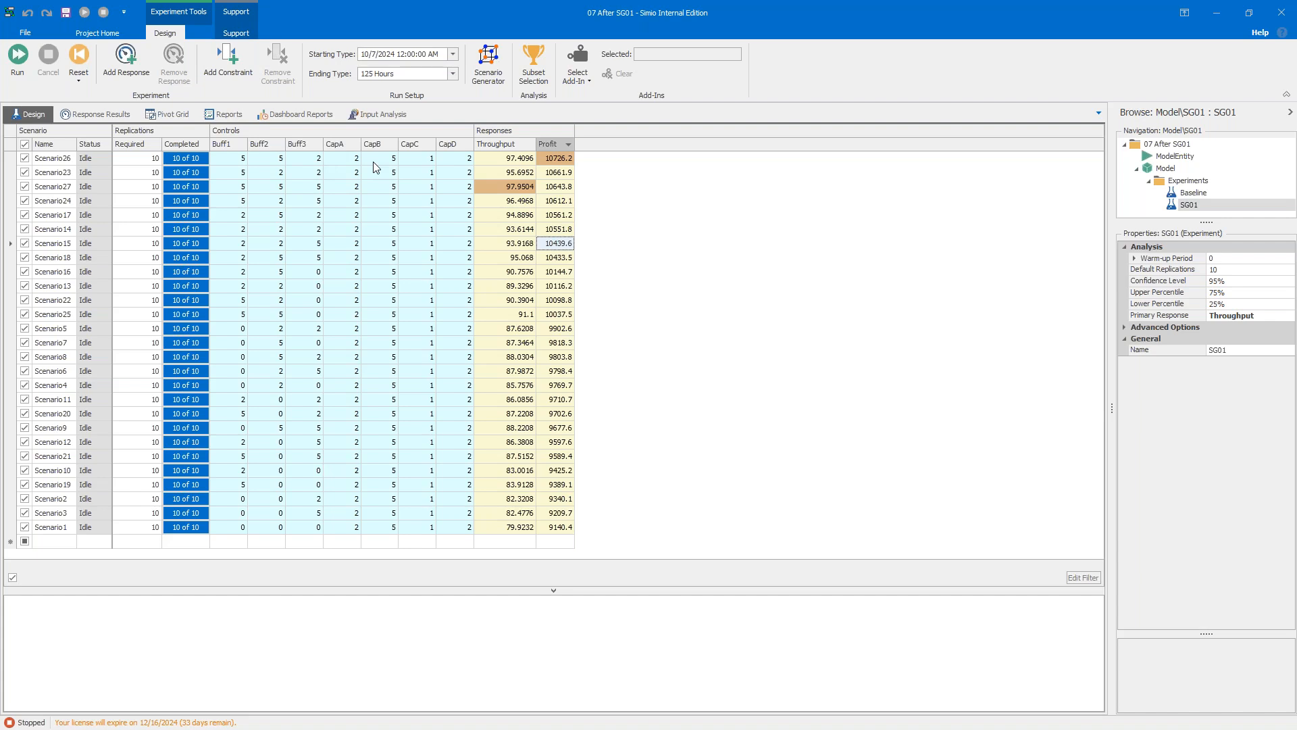
Step: In the Scenario Generator for SG01, exclude Buff1 to Buff3, include CapA to CapD, and close it without generating scenarios
left_click(490, 76)
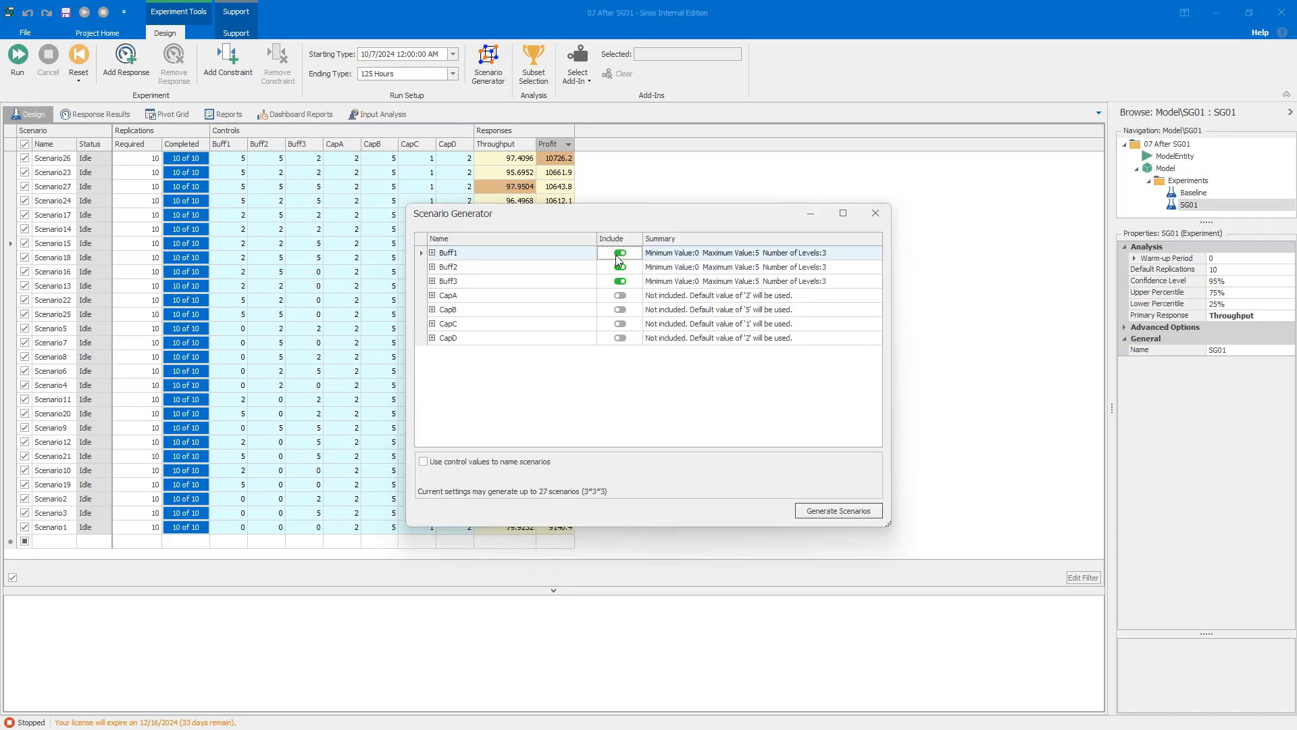
left_click(619, 268)
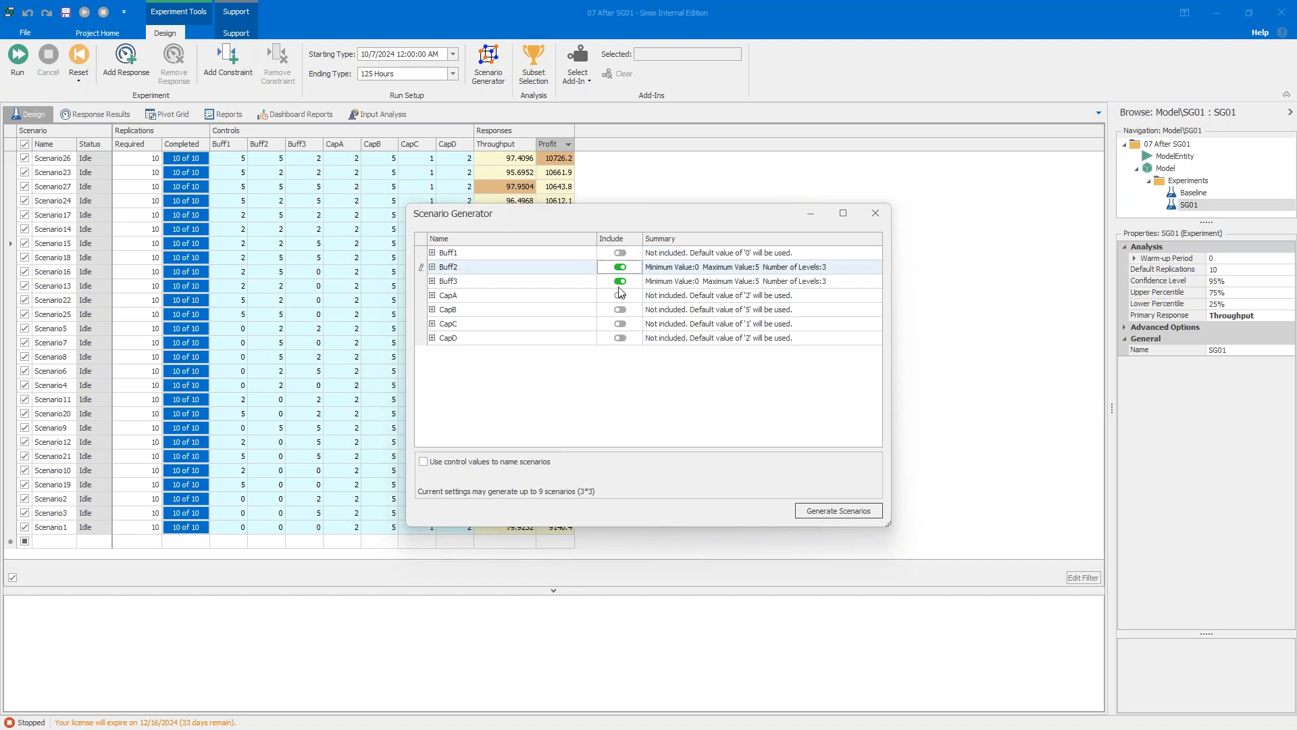
left_click(619, 283)
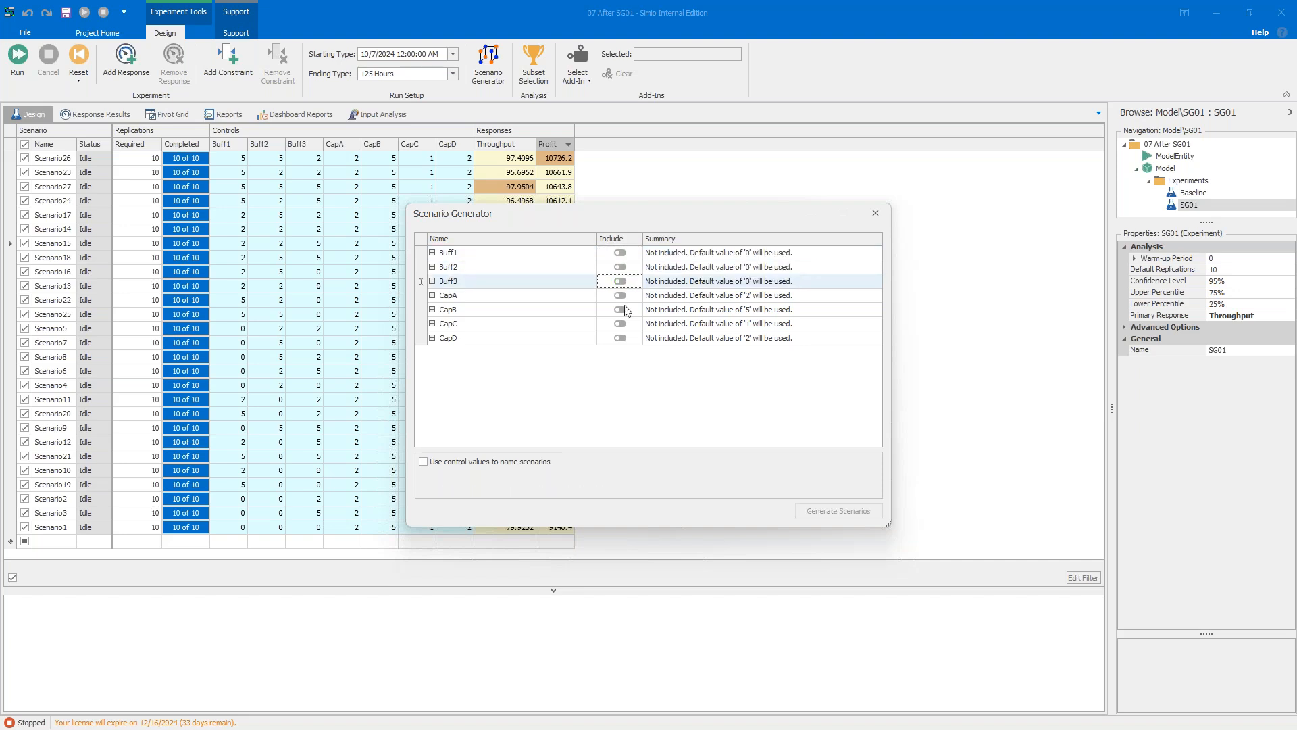
left_click(626, 309)
left_click(625, 325)
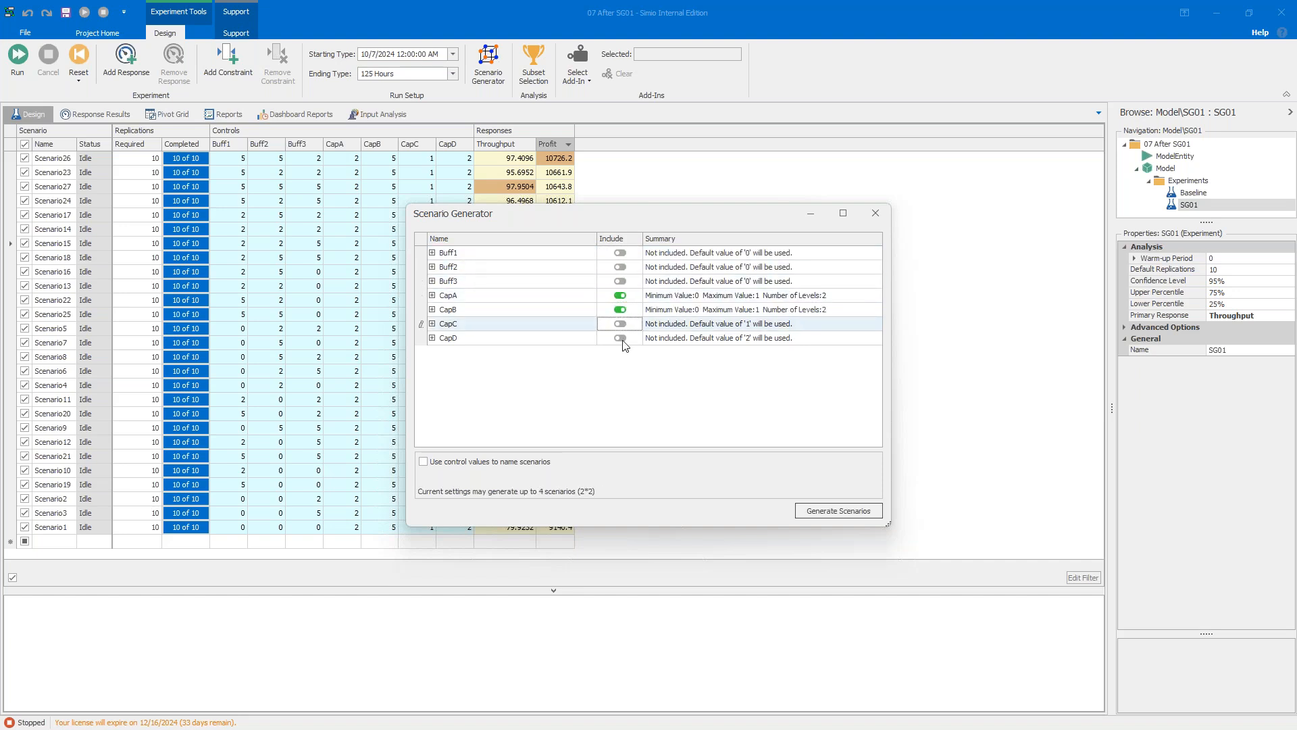
left_click(620, 324)
left_click(620, 338)
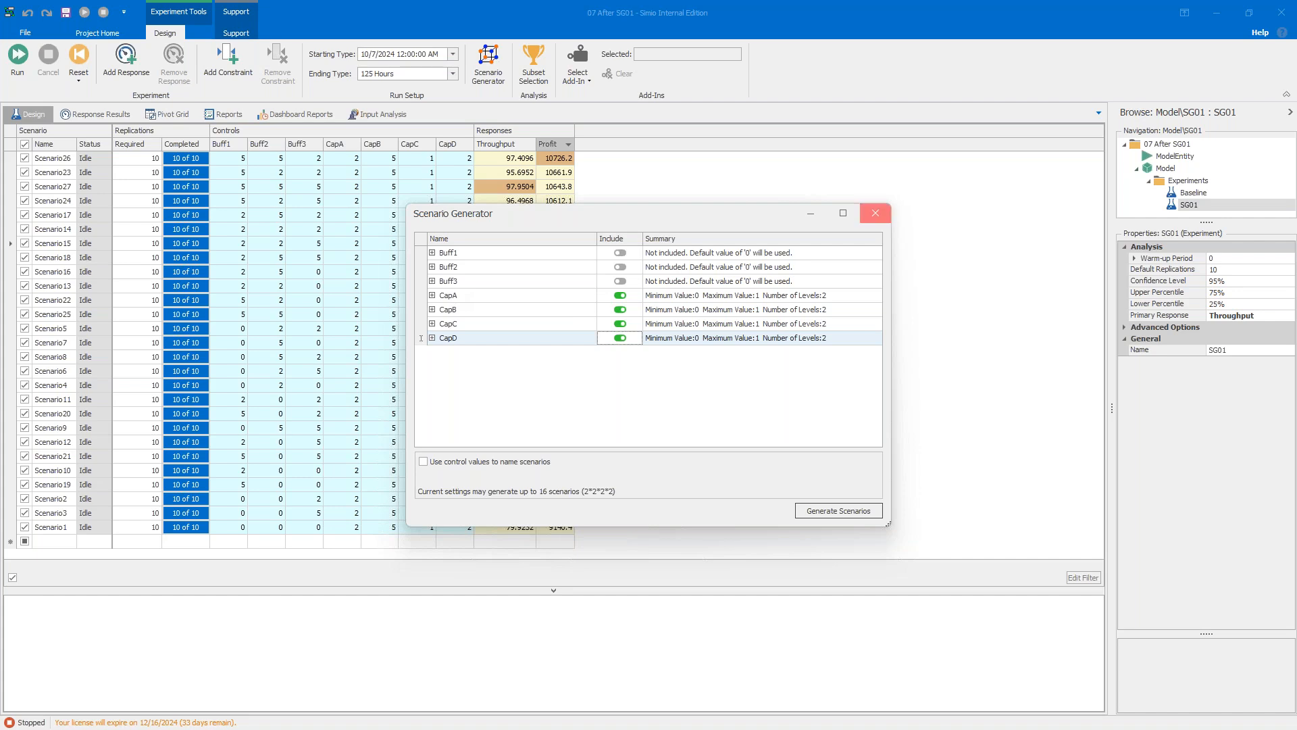
left_click(875, 213)
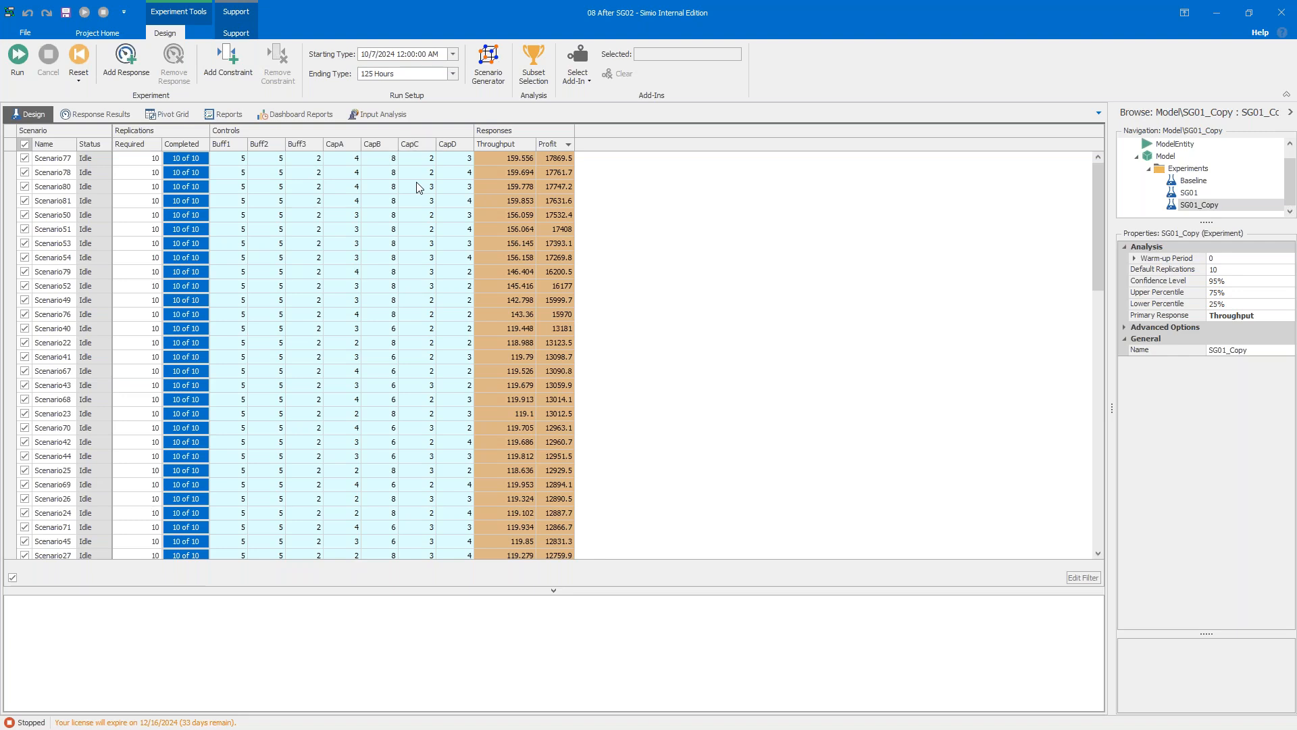
Step: Run Subset Selection on the SG01_Copy experiment's scenario results
right_click(550, 145)
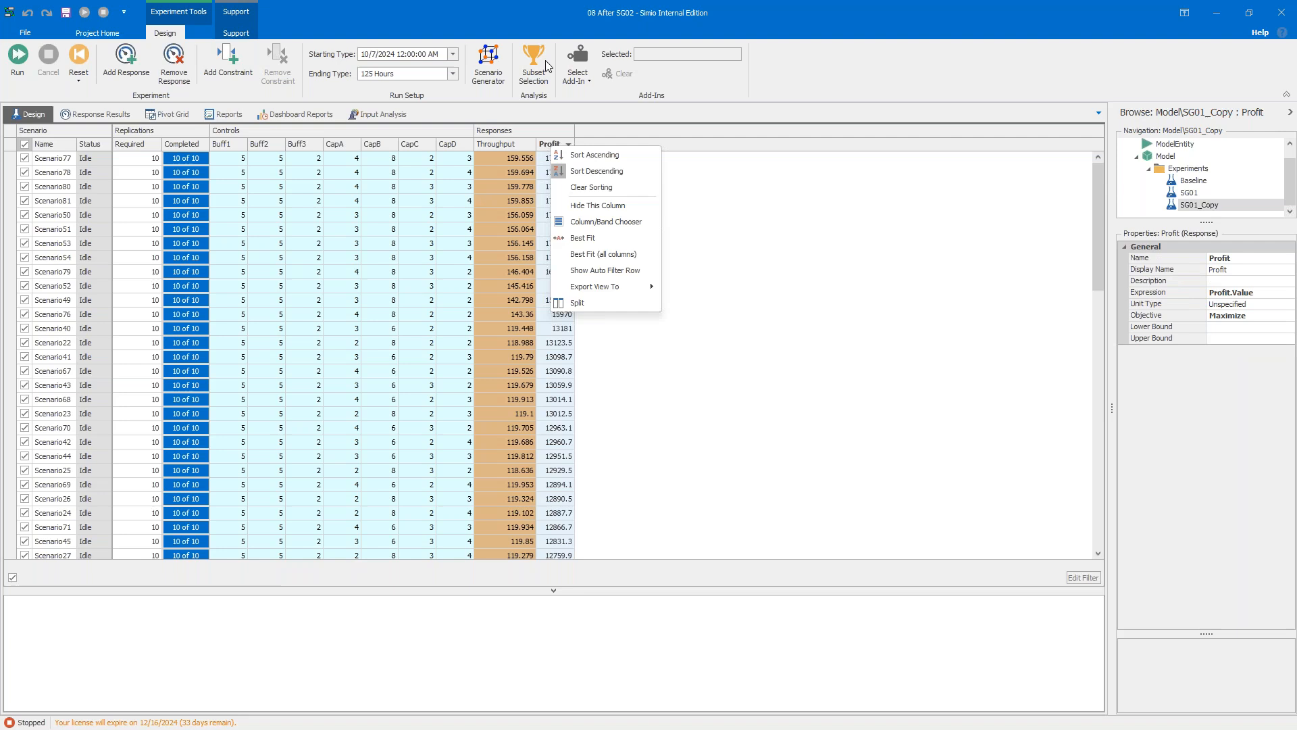
left_click(548, 66)
left_click(758, 272)
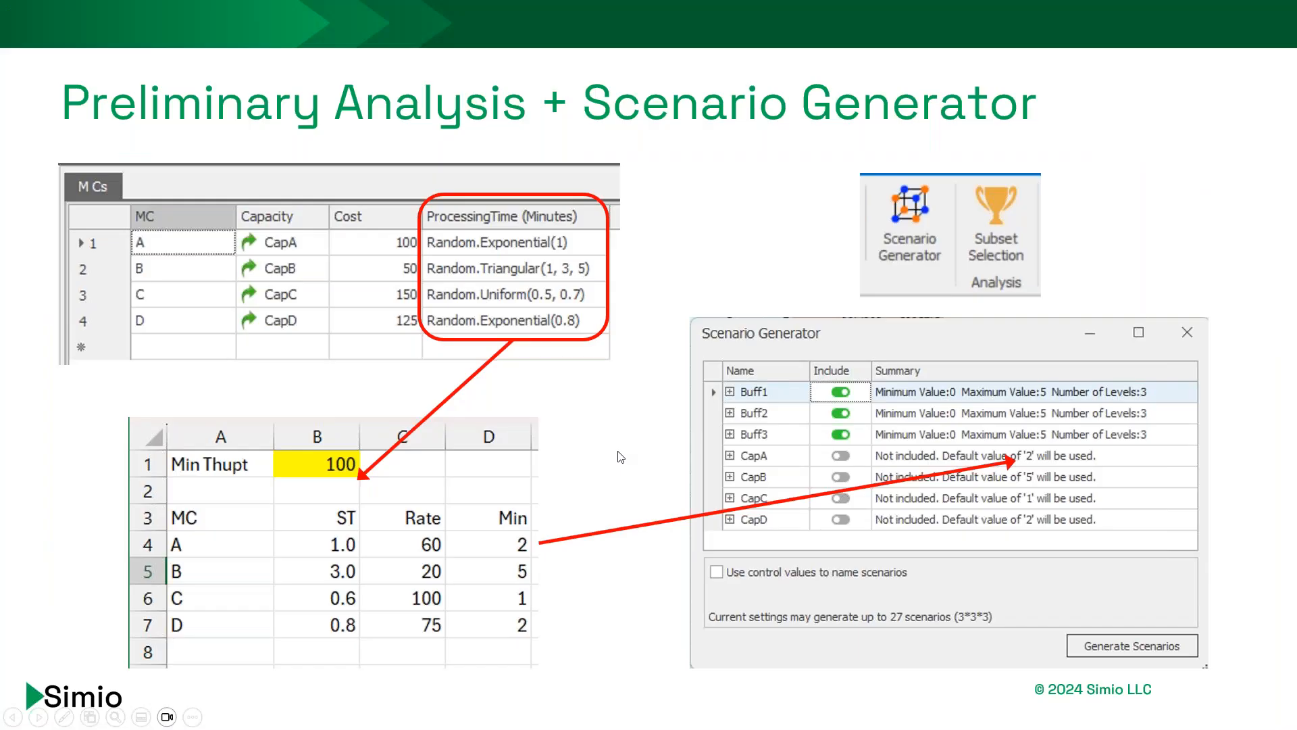
left_click(618, 452)
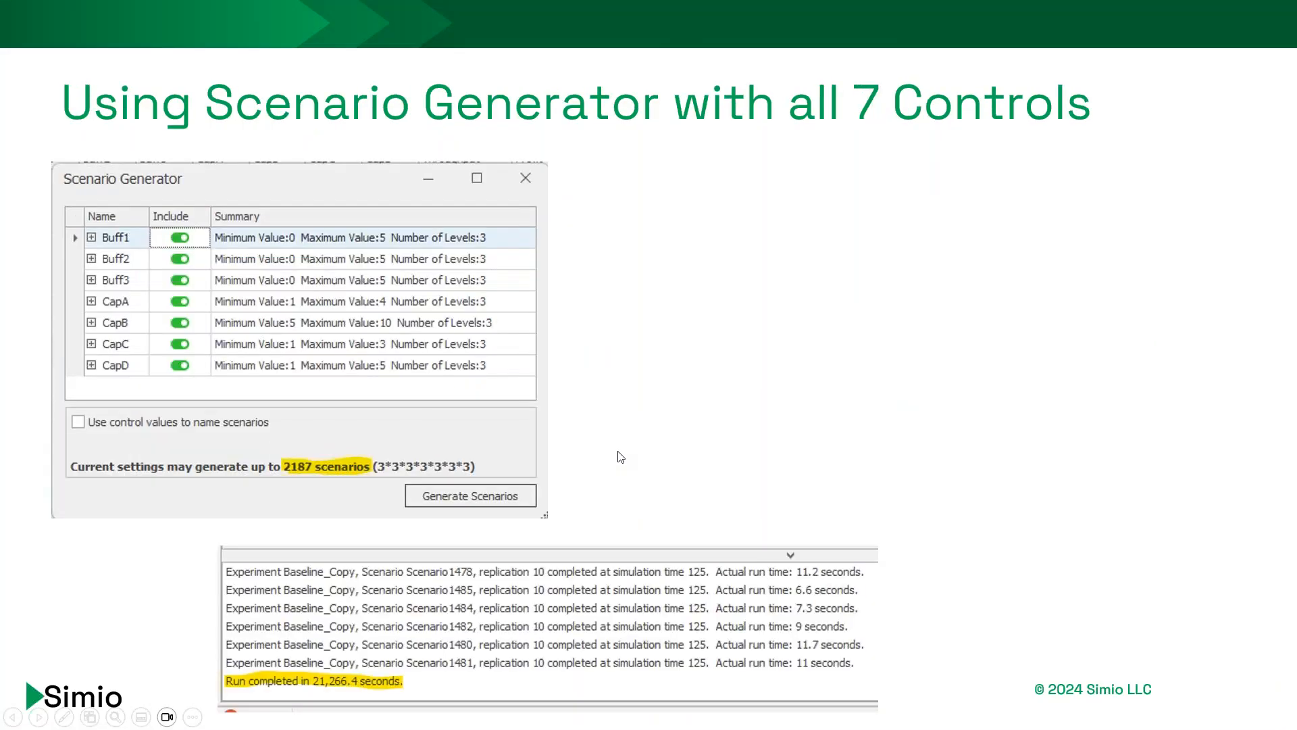
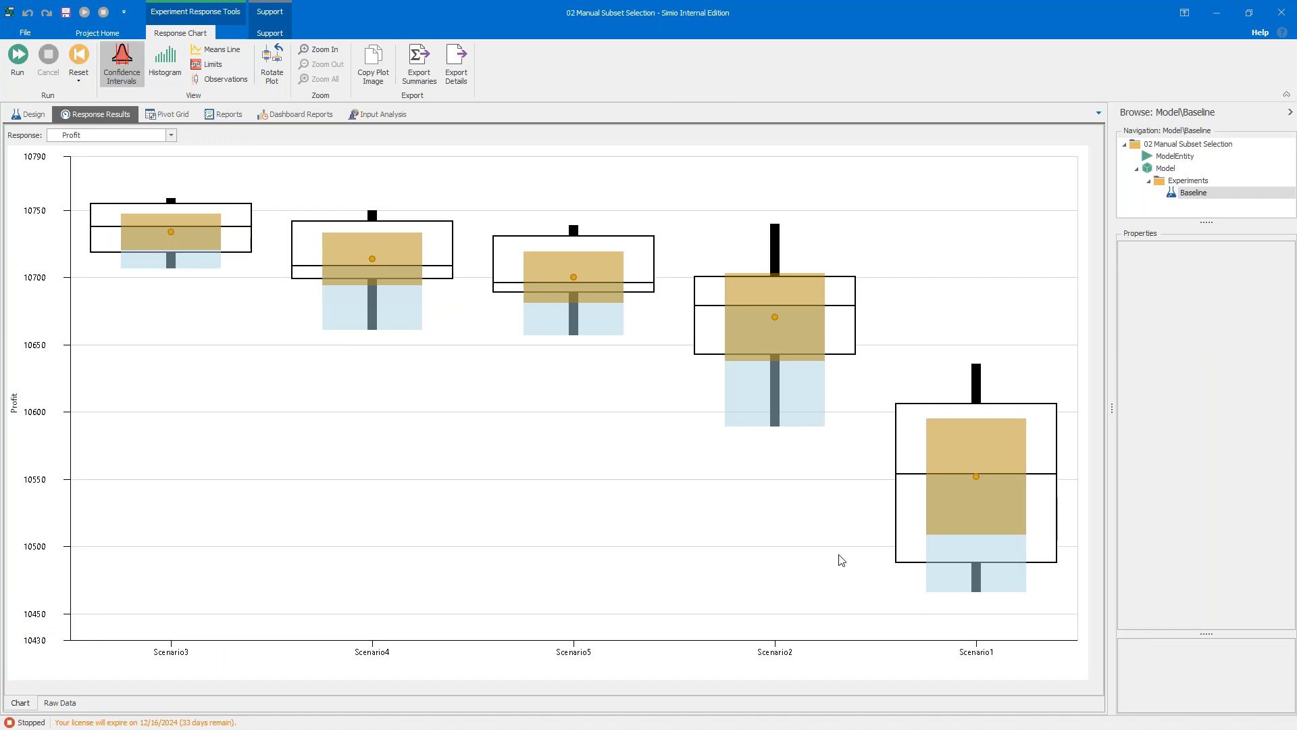
Step: Compare the profit confidence intervals of the five Baseline scenarios in the response chart with their results in the experiment table
mouse_move(600, 336)
mouse_move(188, 253)
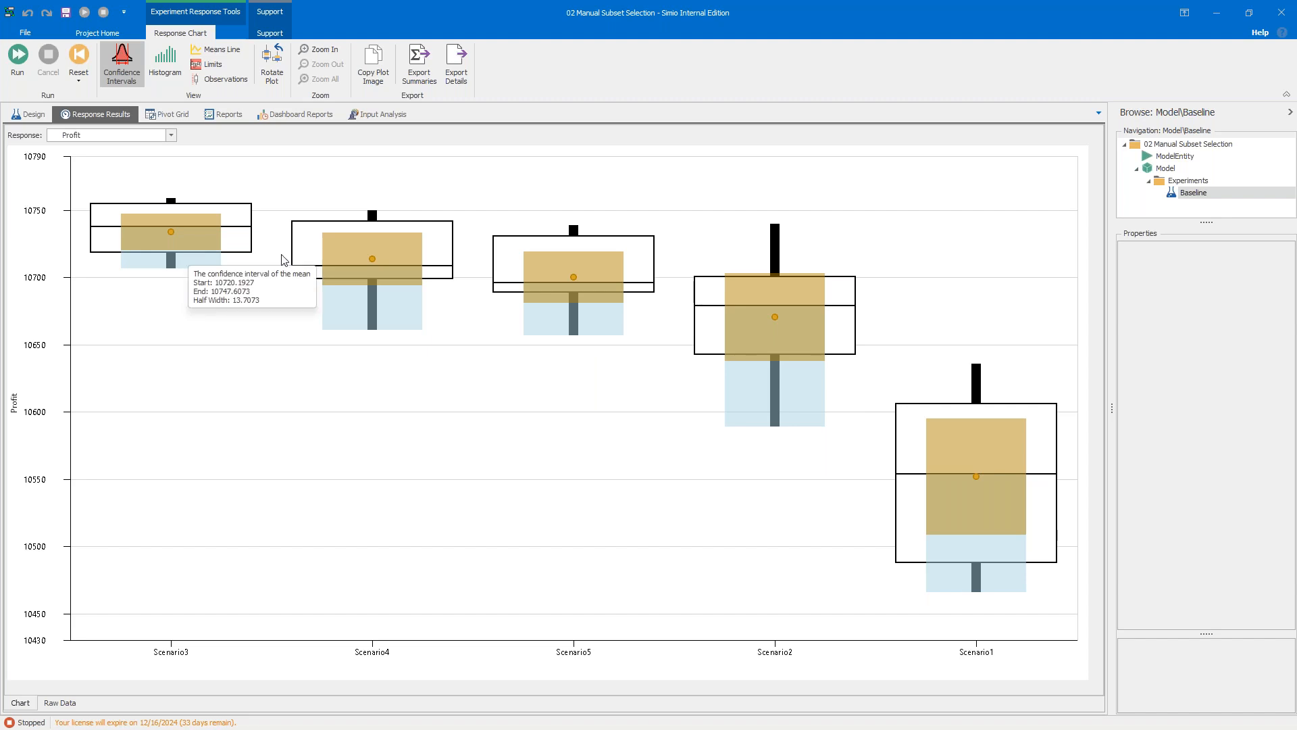
mouse_move(750, 304)
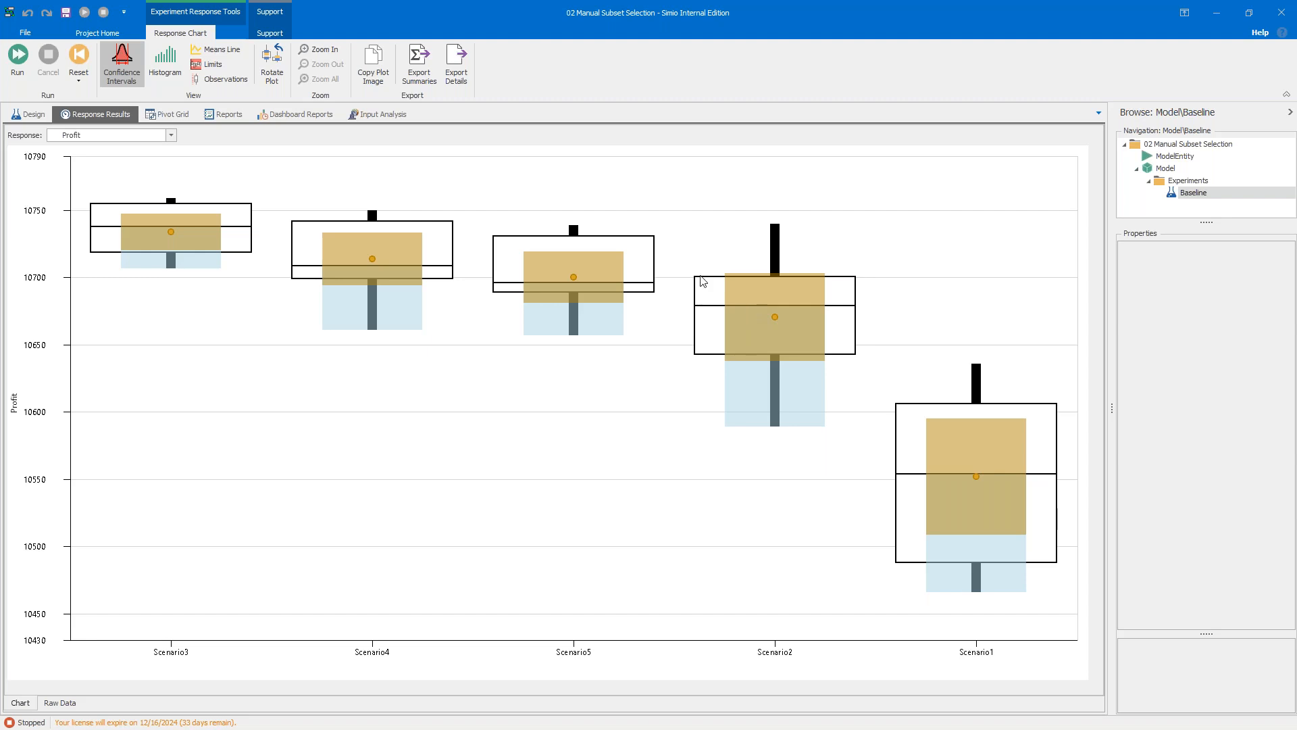
left_click(32, 114)
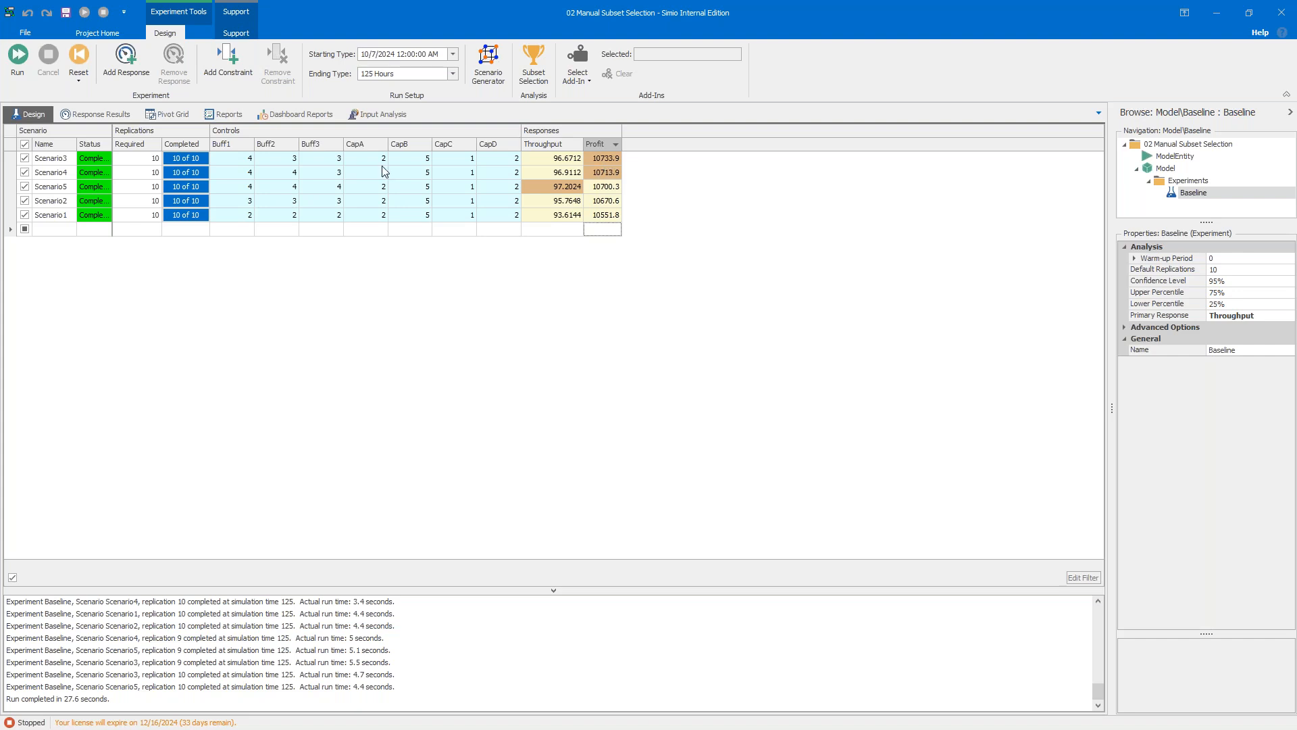
left_click(146, 115)
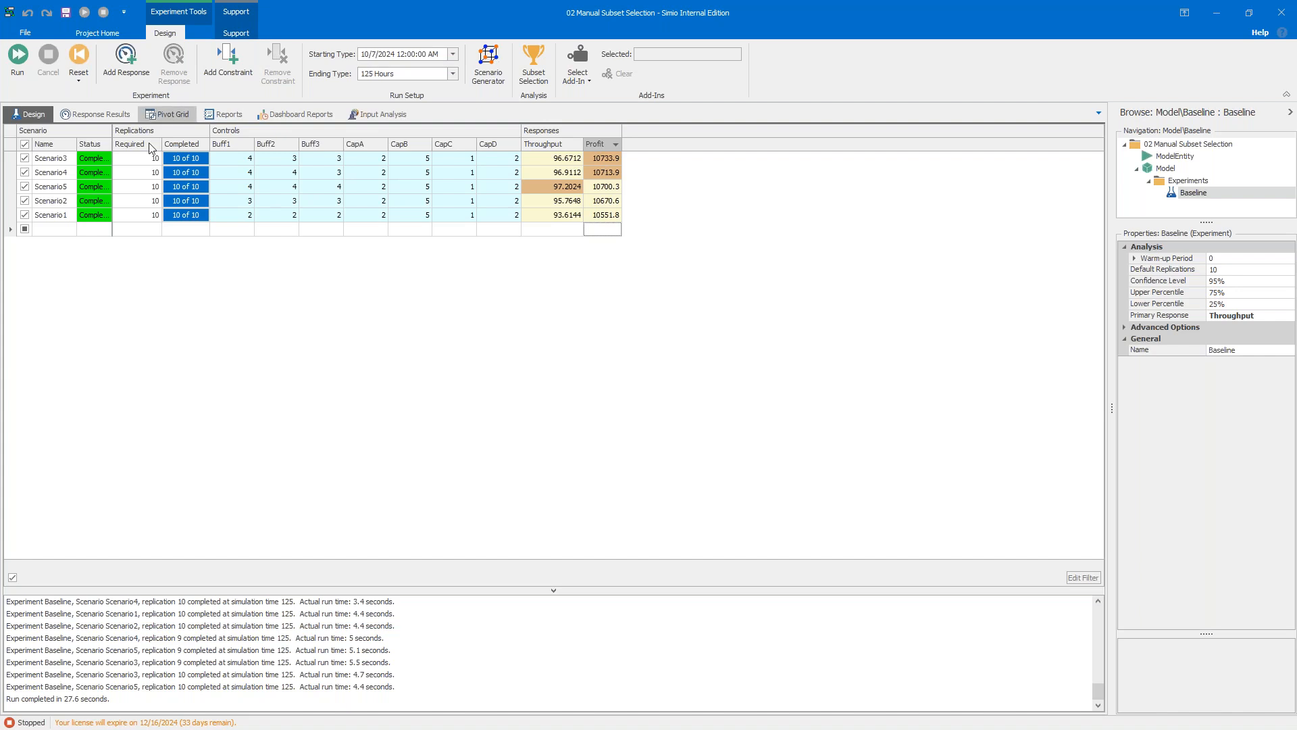
left_click(95, 114)
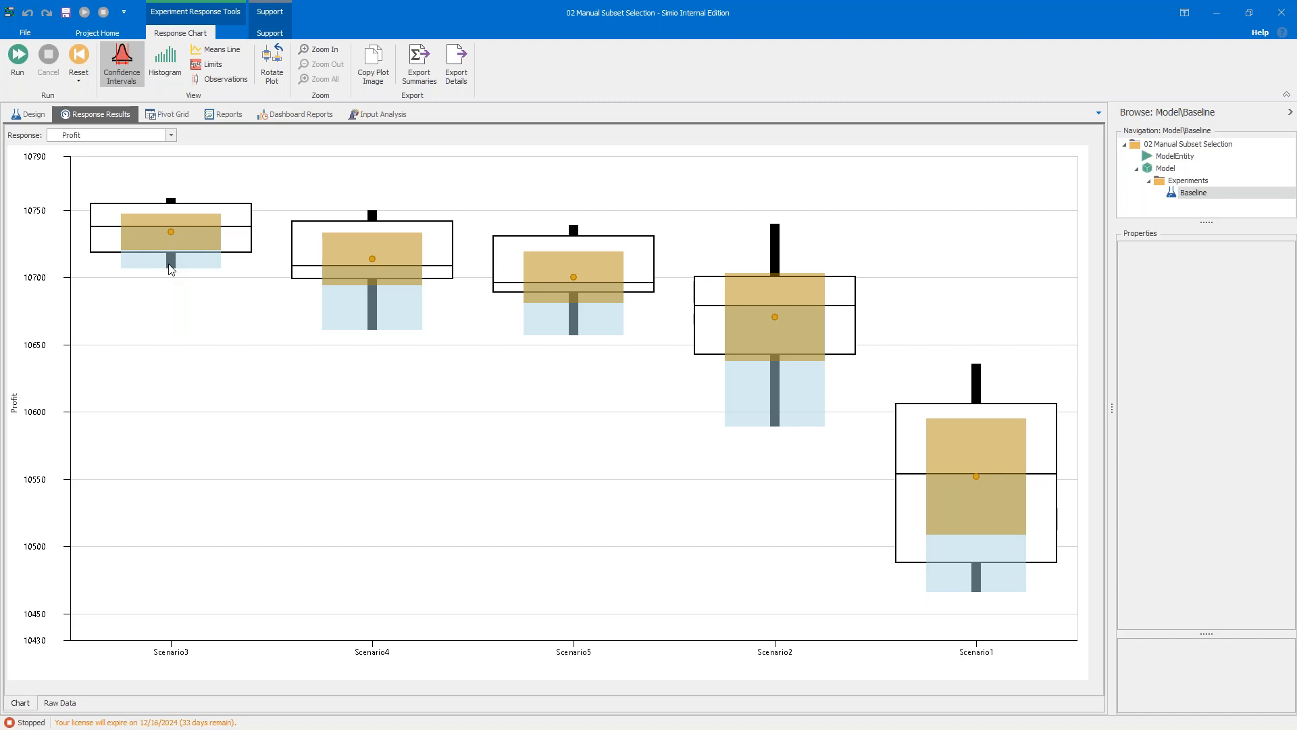
Step: Set Scenario3's required replications to 100 and rerun the Baseline experiment to update its profit results
left_click(38, 120)
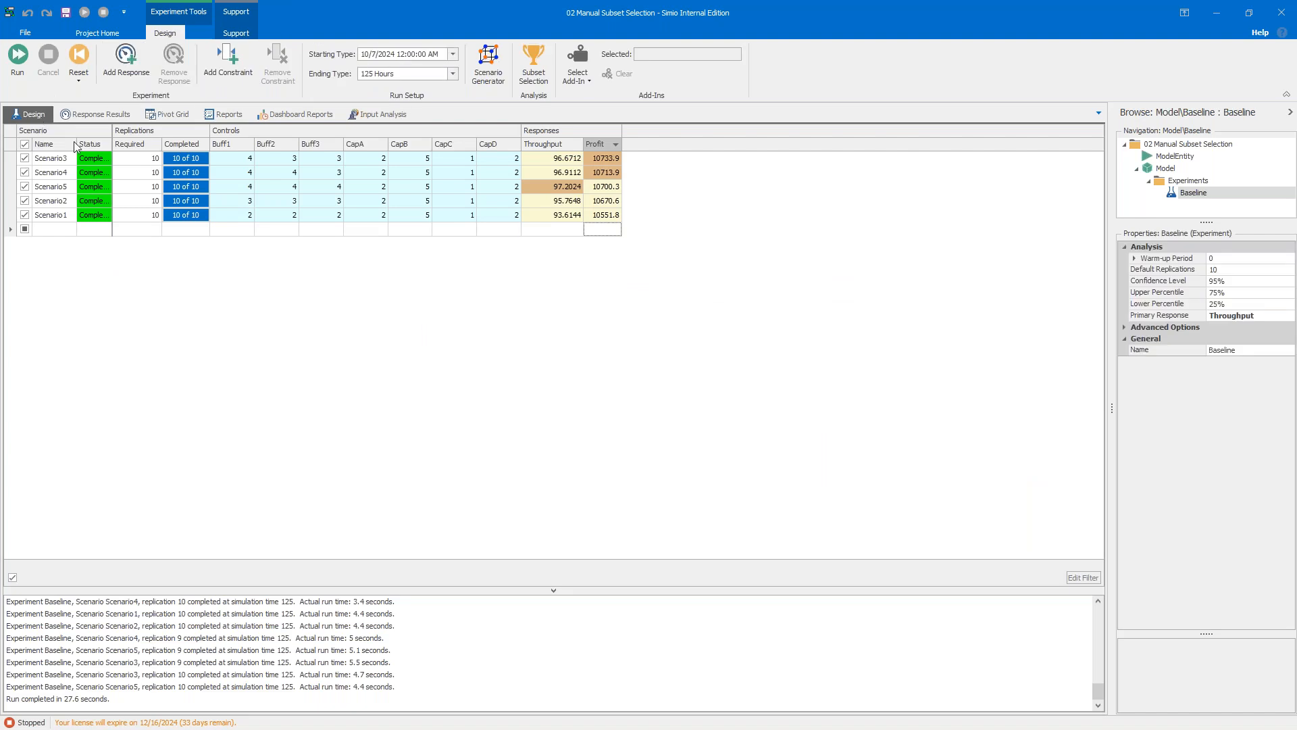
left_click(135, 165)
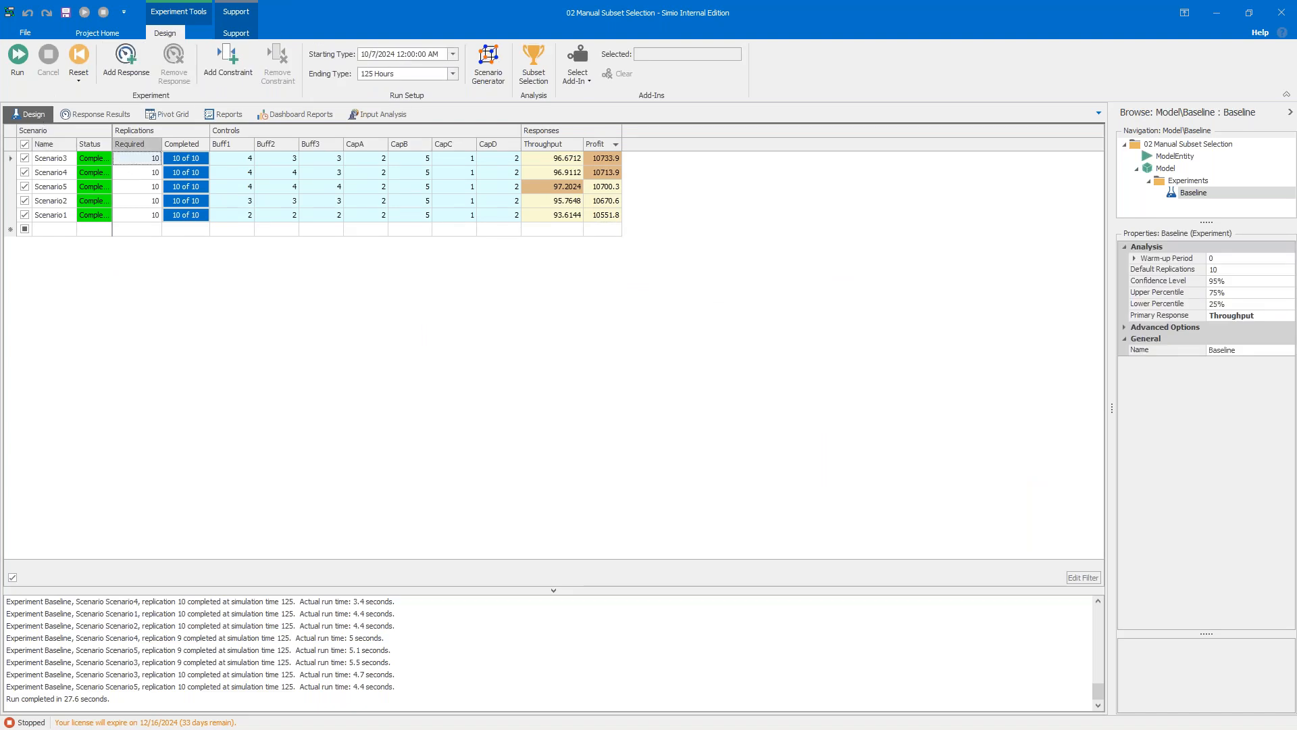
left_click(136, 160)
type("100")
key("Return")
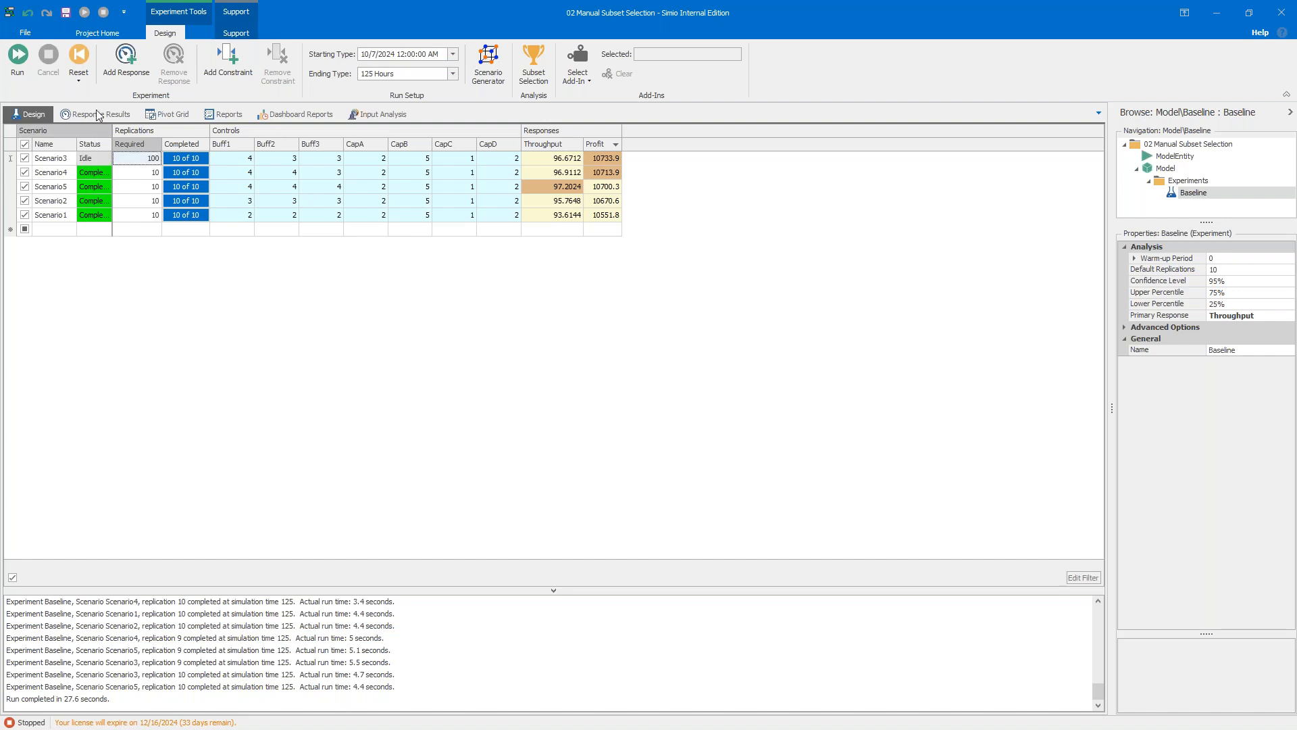
key("F5")
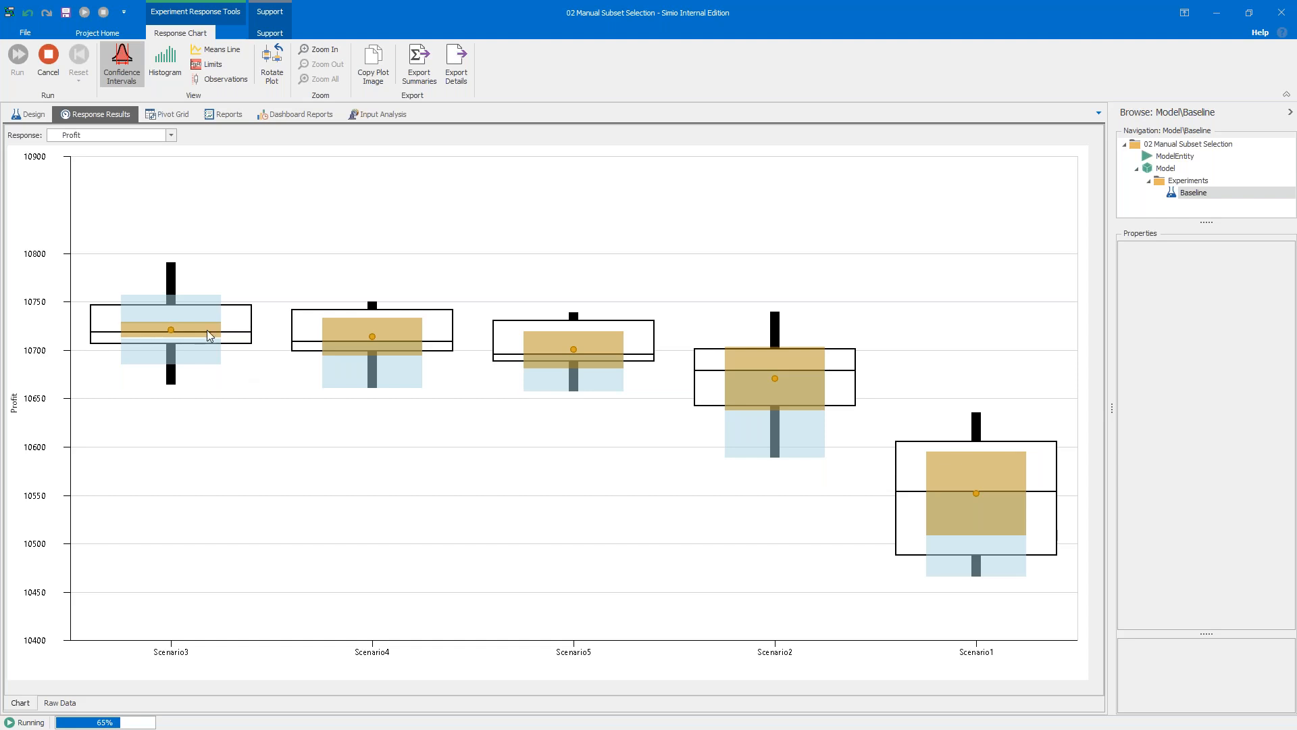
mouse_move(208, 325)
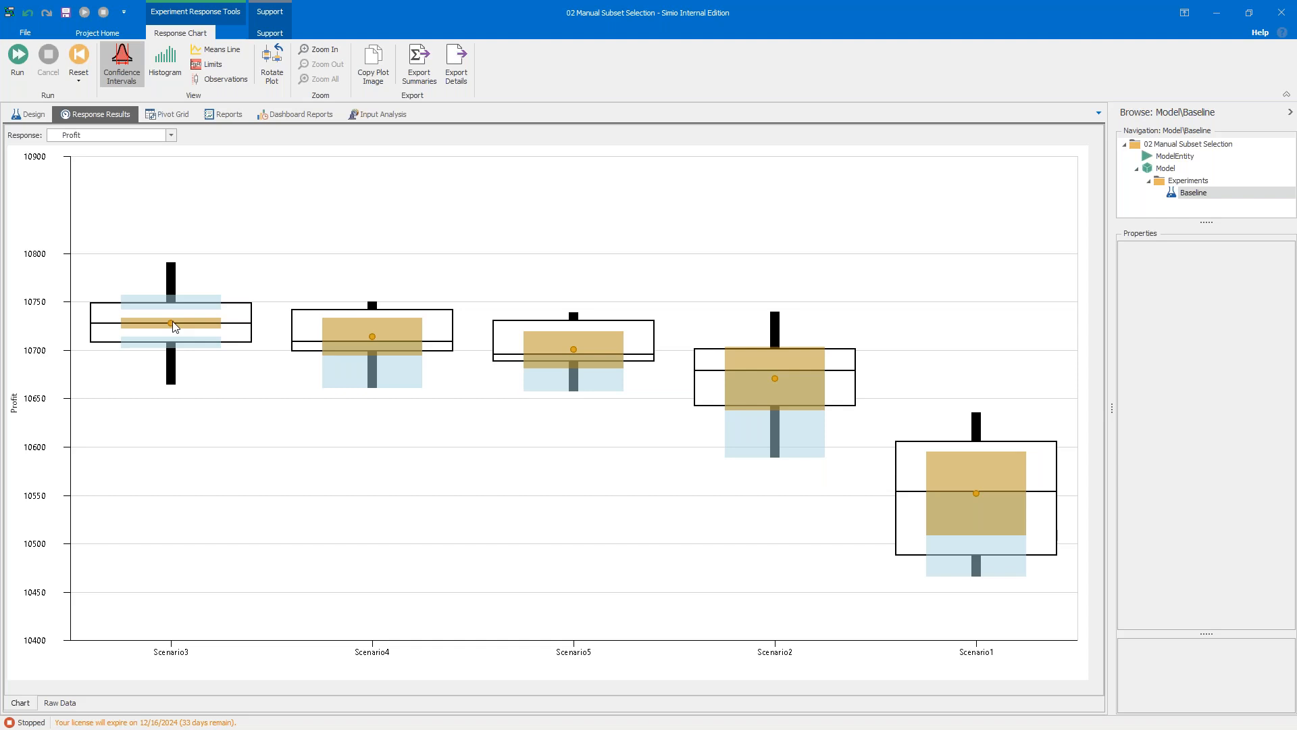
left_click(16, 118)
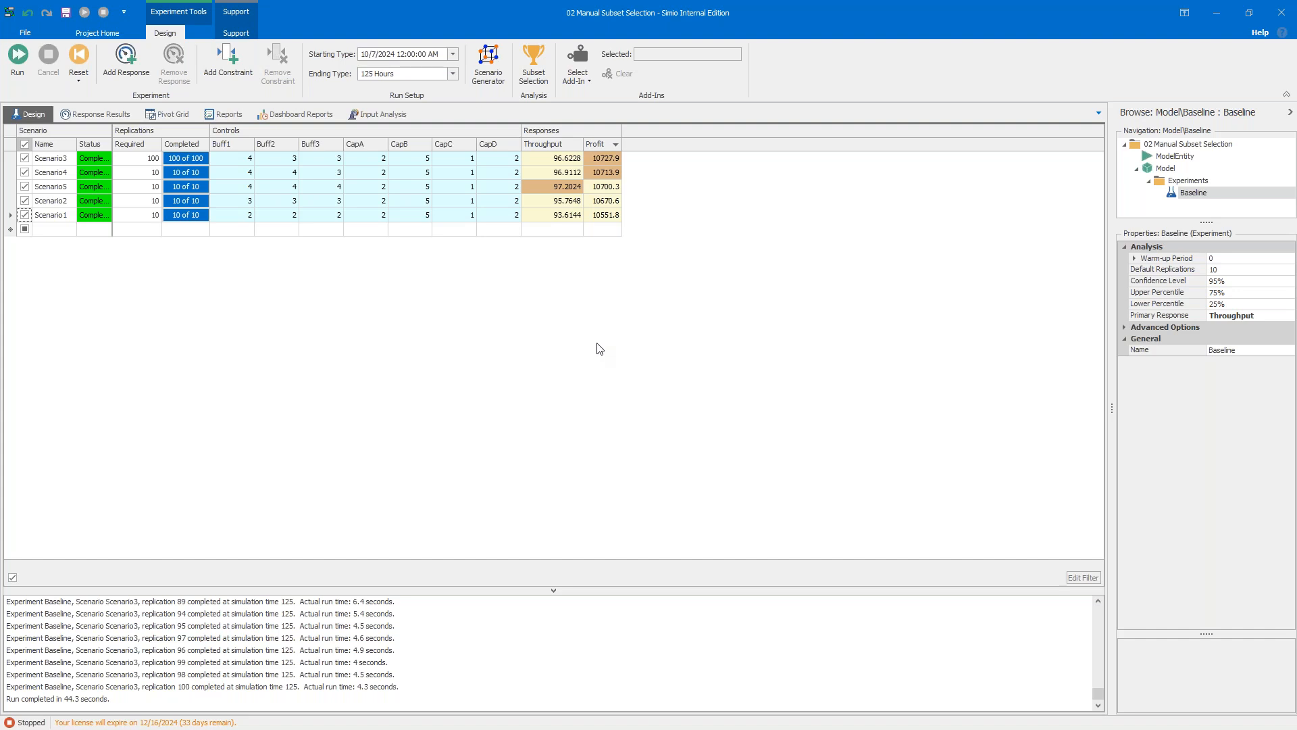
left_click(489, 67)
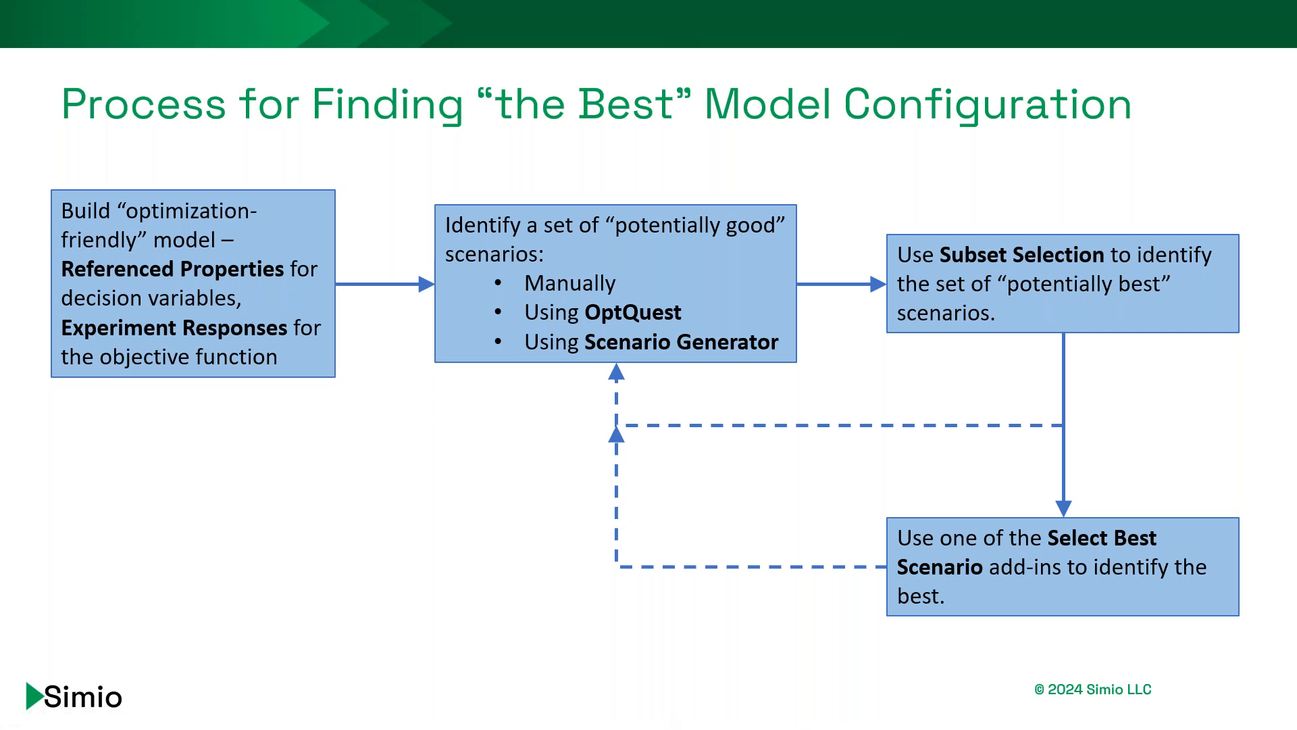
key("Right")
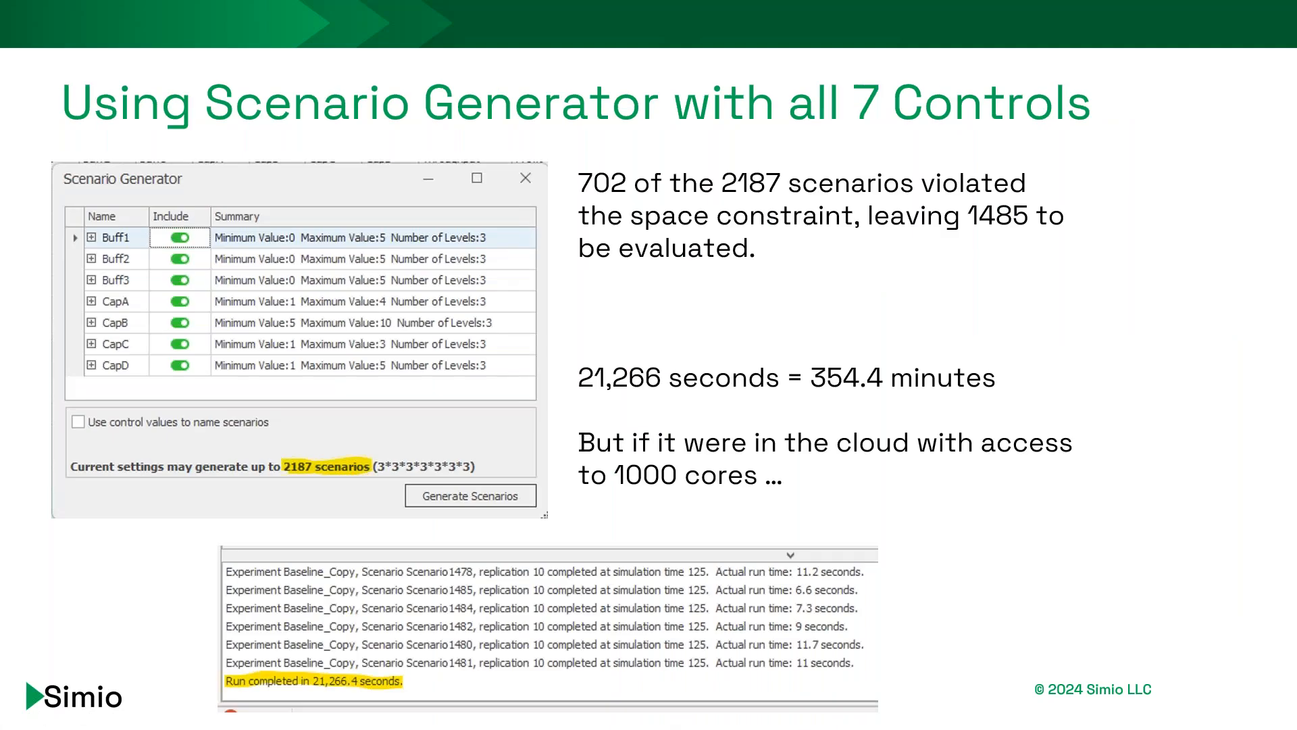
key("Right")
key("Right")
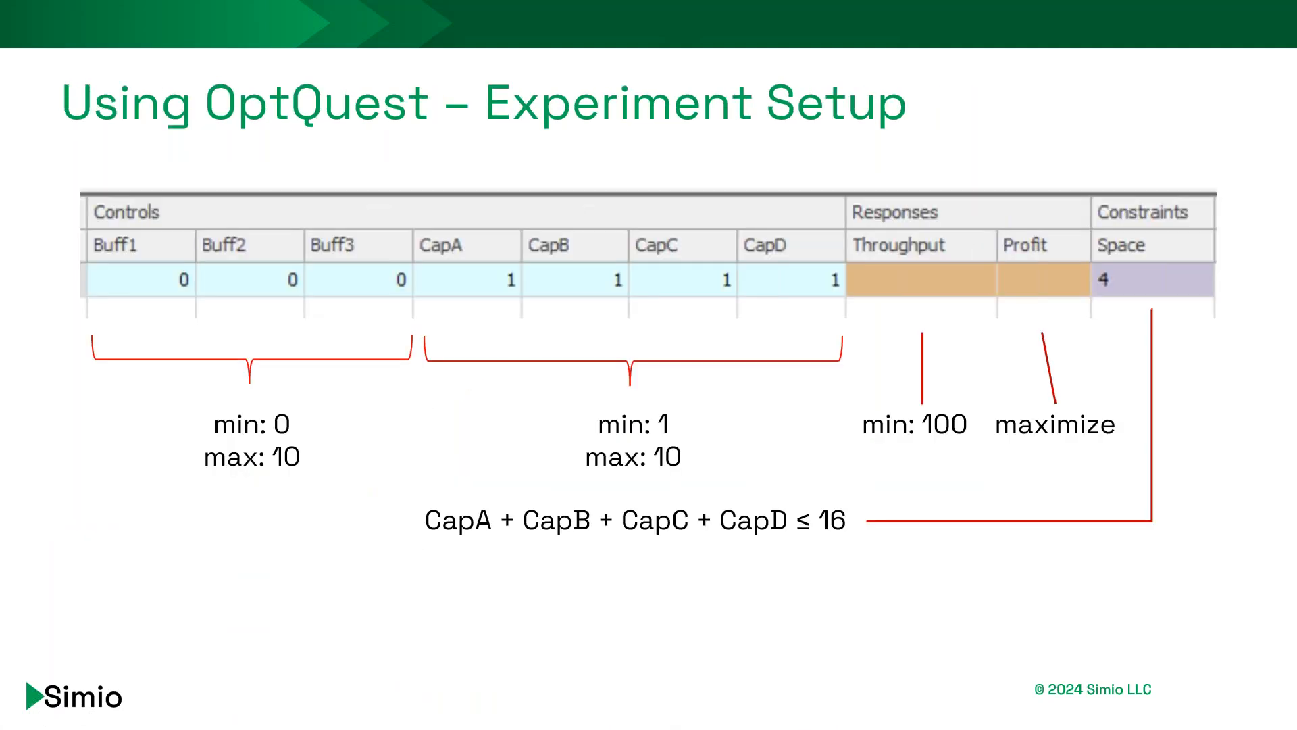